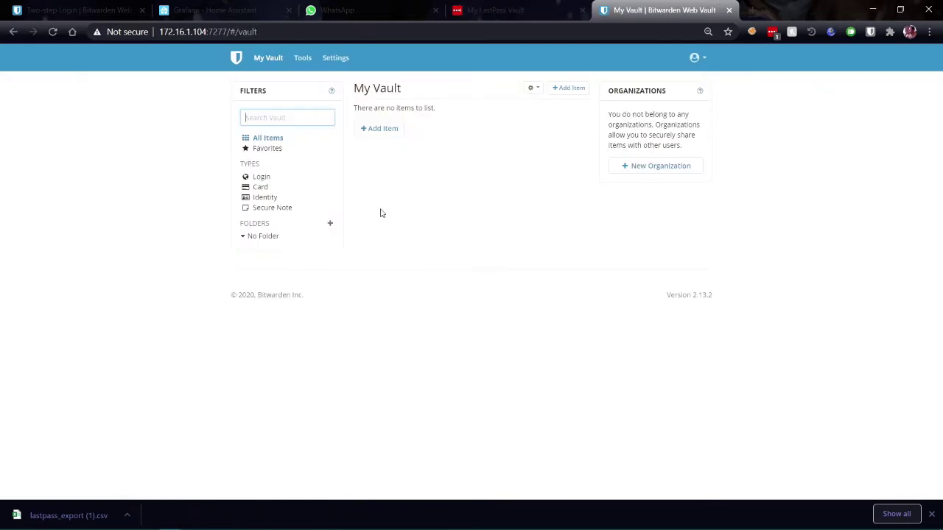
Step: Import lastpass_export (1).csv into the vault using the LastPass (csv) format
left_click(302, 63)
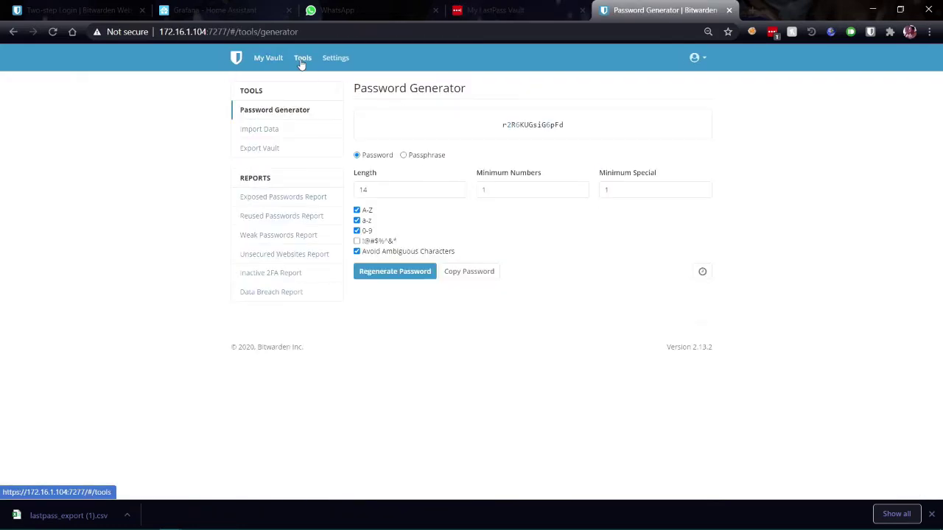
left_click(274, 132)
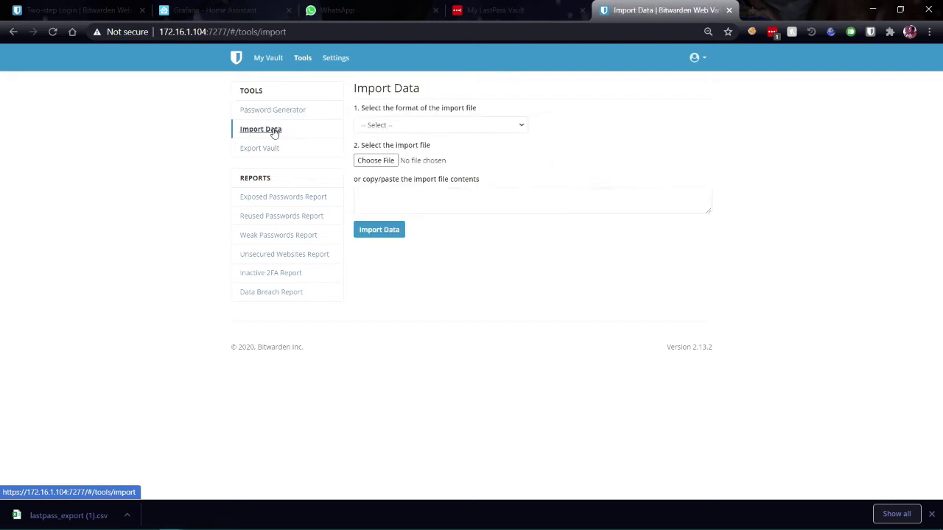
left_click(424, 129)
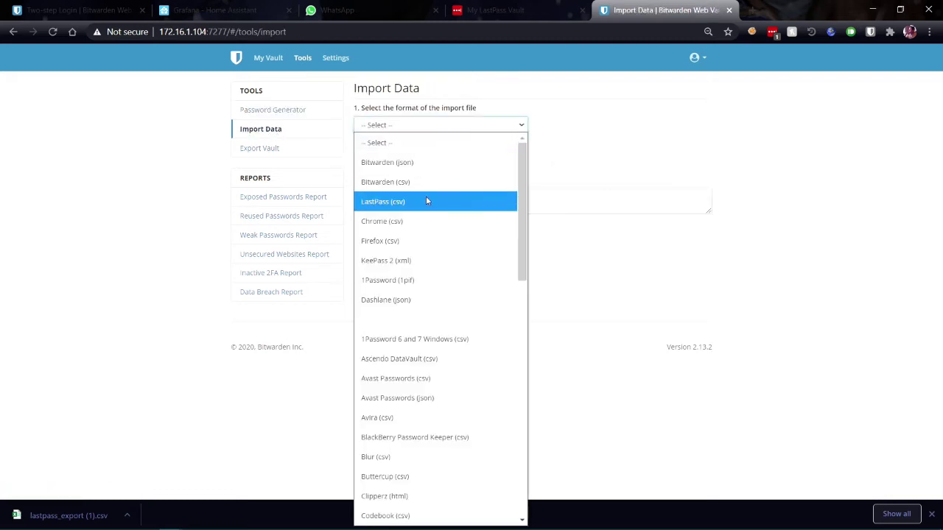
left_click(427, 201)
left_click(377, 201)
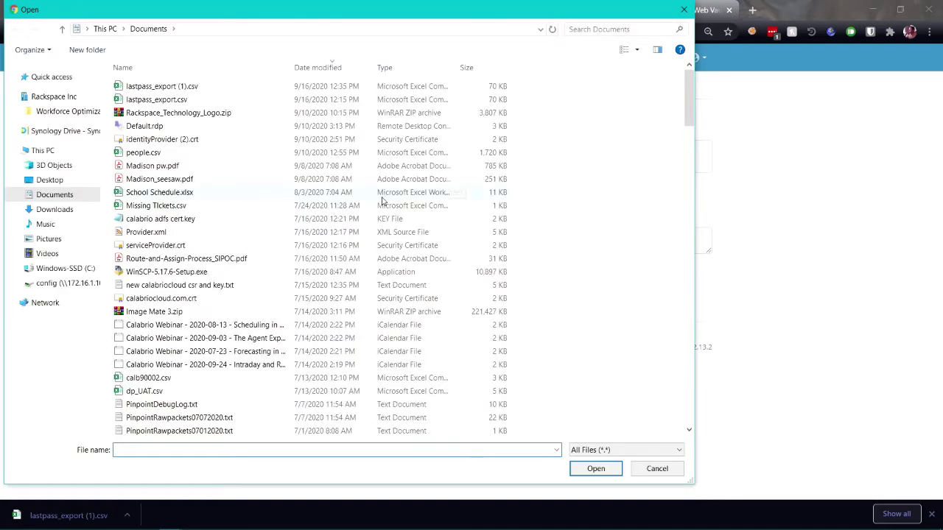
left_click(189, 89)
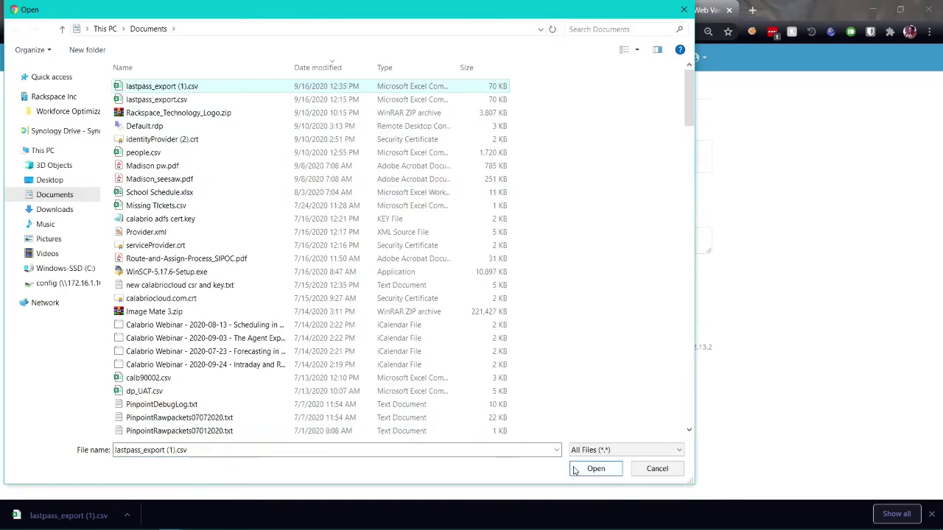
left_click(589, 469)
left_click(382, 271)
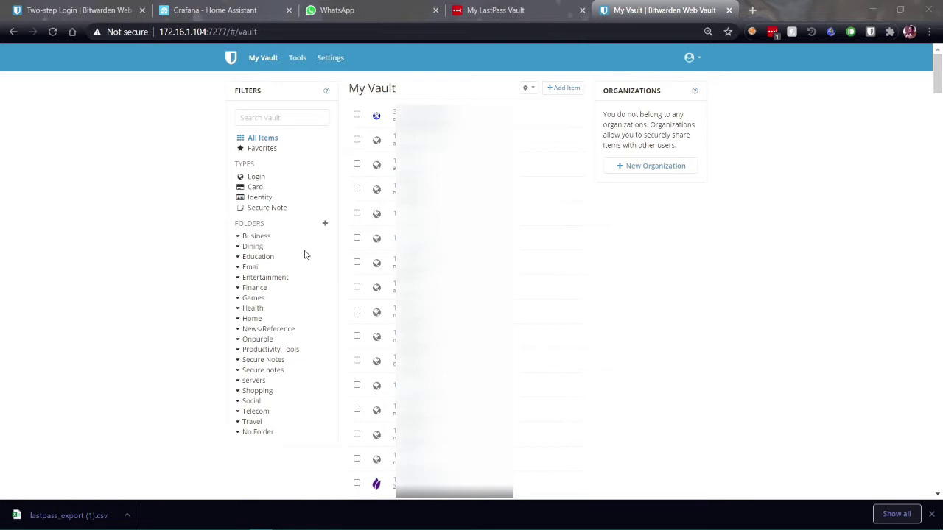
Step: Filter the vault by Secure Note, Card and Login item types
left_click(267, 209)
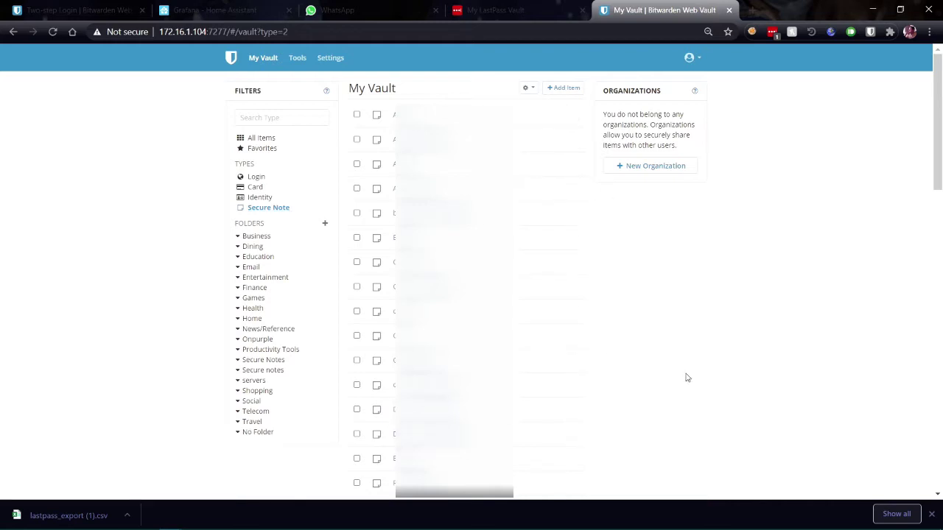
left_click(251, 189)
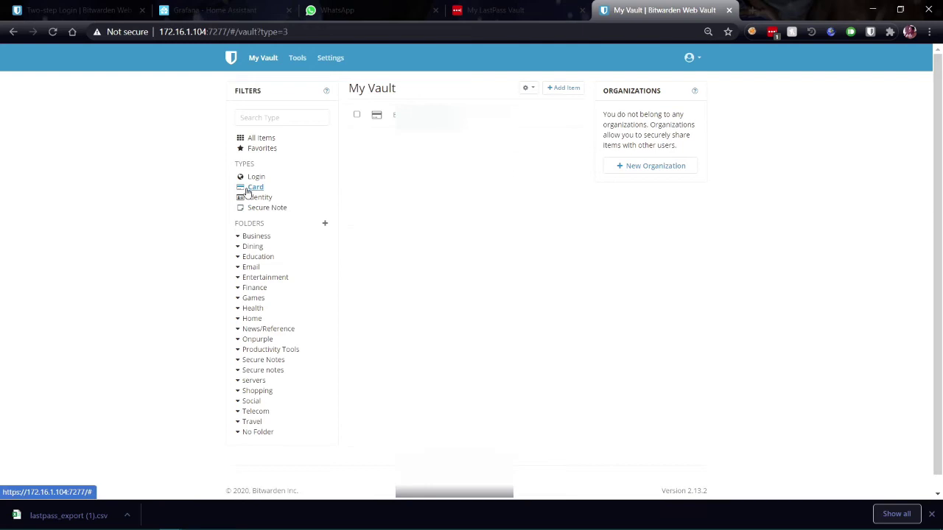
left_click(259, 183)
Step: Collapse and re-expand Dining, then browse the Home, Finance, Email and Business folders
left_click(240, 249)
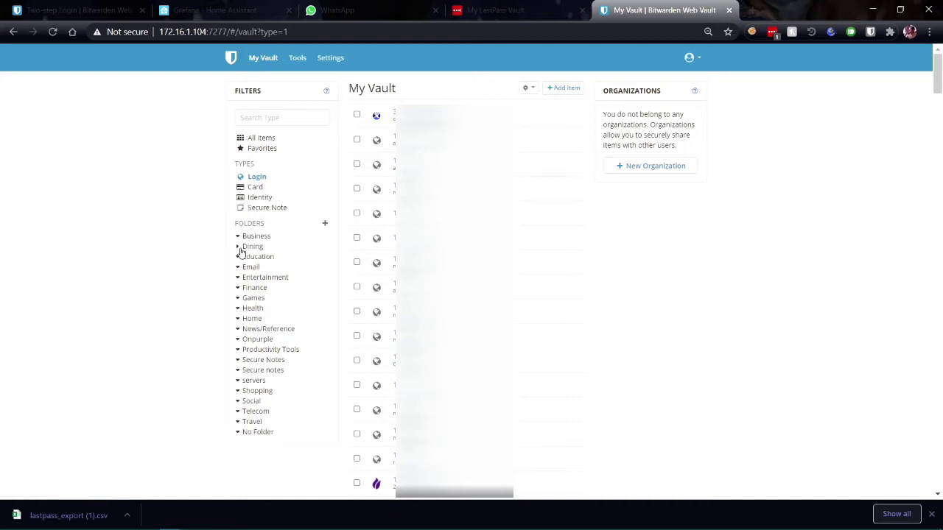
left_click(240, 247)
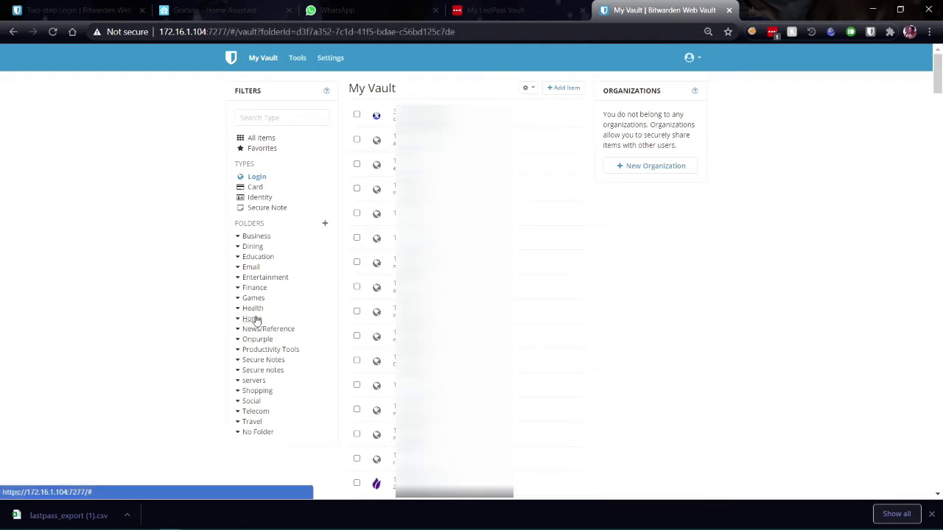
left_click(250, 319)
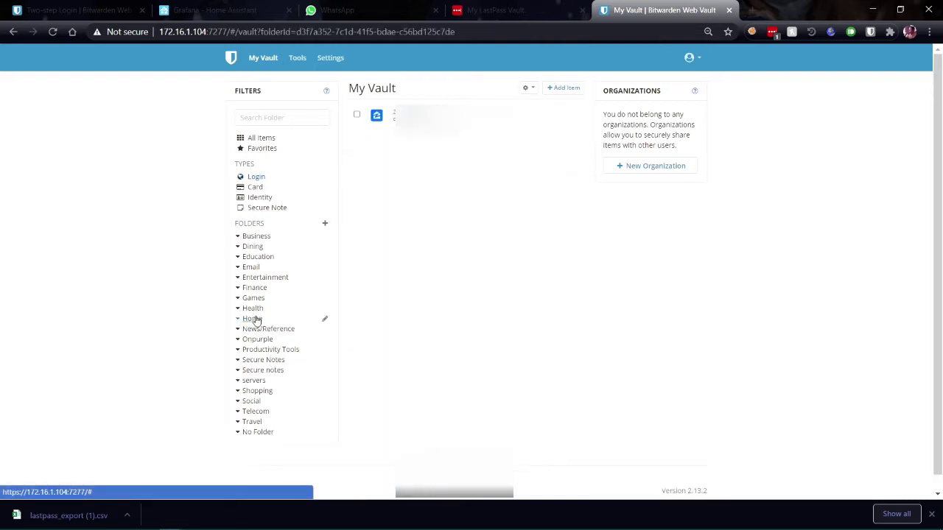
left_click(257, 290)
left_click(249, 269)
left_click(253, 237)
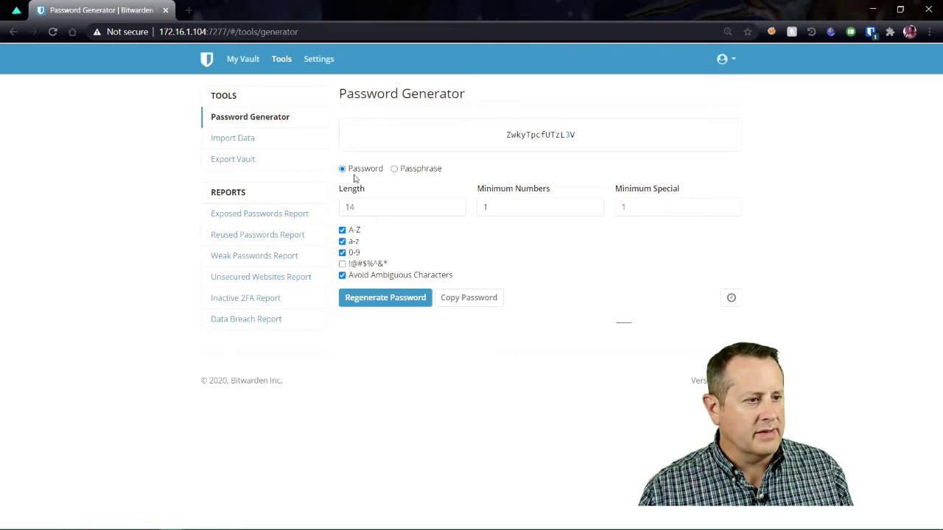
Step: Add !@#$%^&* special characters to generated passwords and regenerate the password twice
left_click(394, 170)
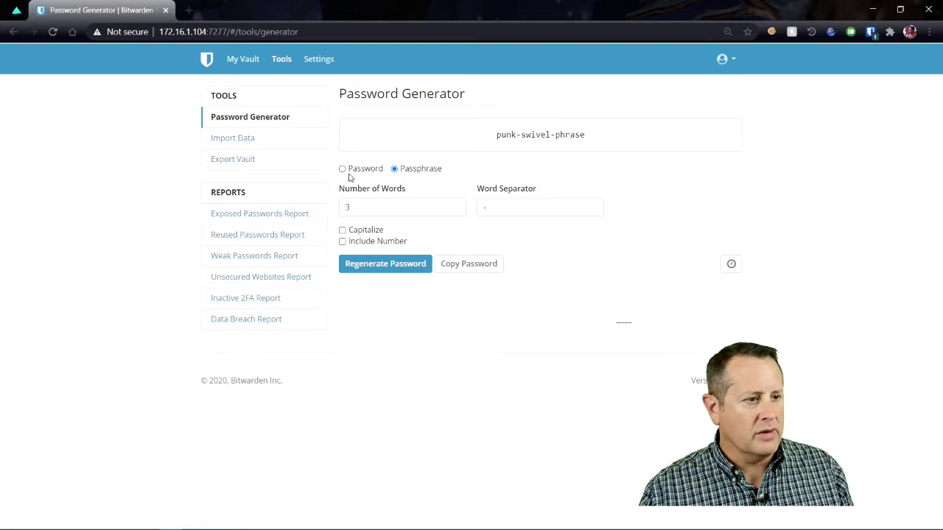
left_click(343, 169)
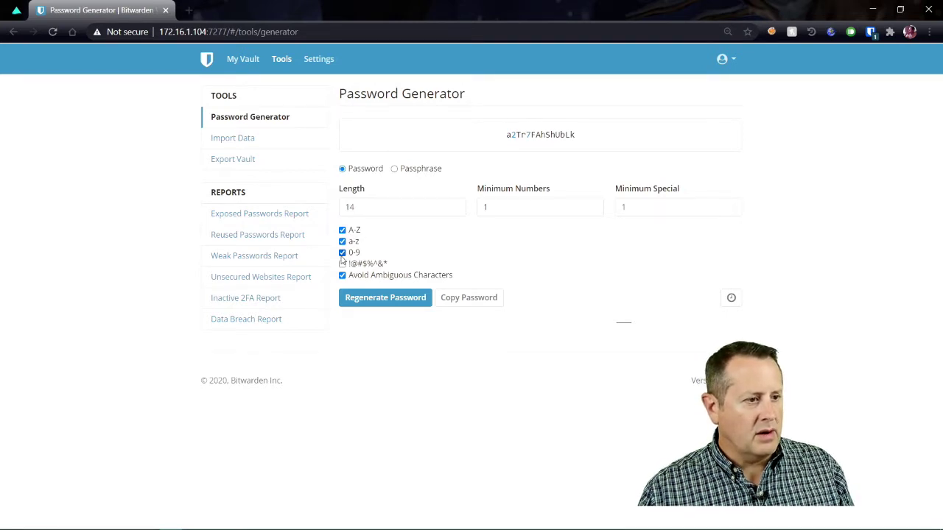
left_click(343, 264)
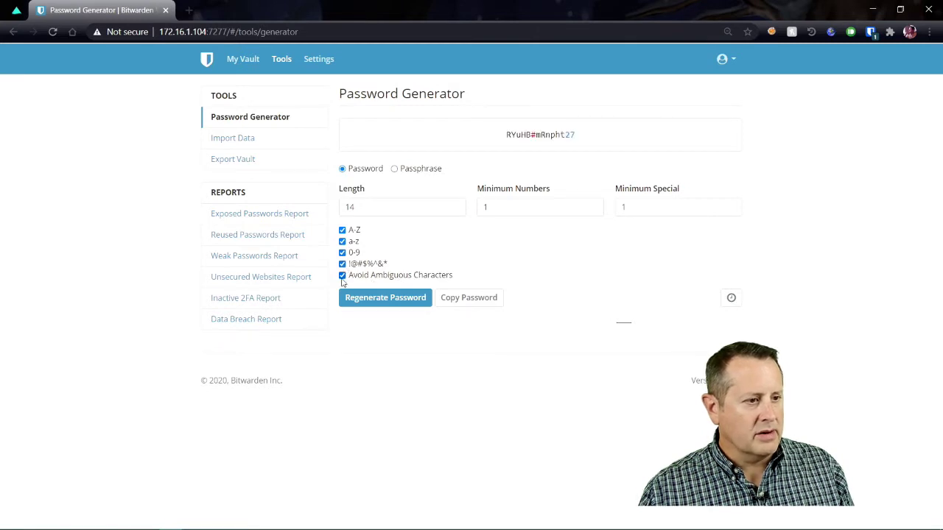
left_click(412, 303)
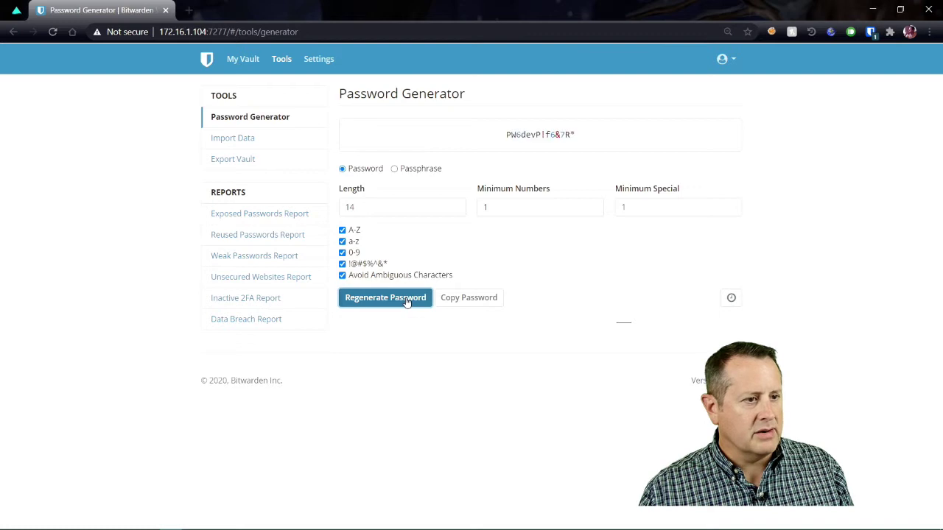
left_click(411, 302)
Step: Review the generated password history, then go to the Exposed Passwords Report
left_click(732, 298)
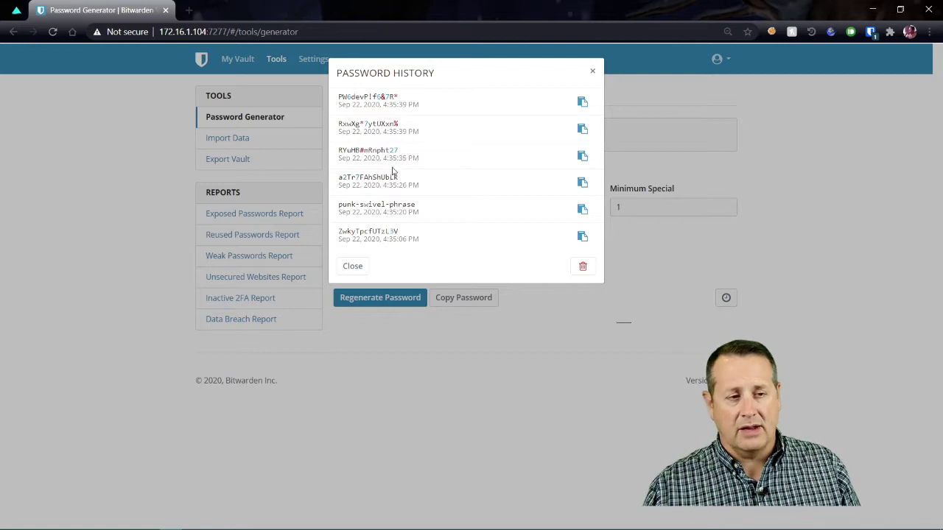
left_click(349, 268)
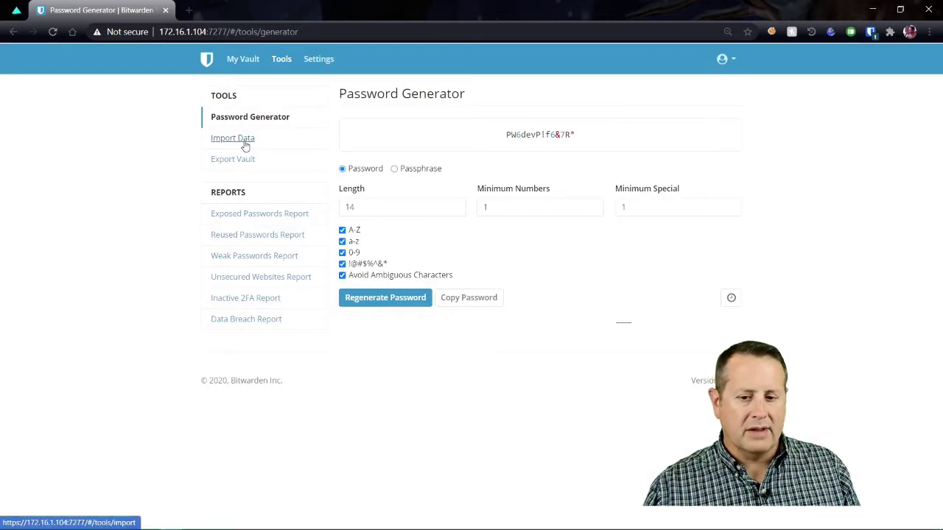
left_click(238, 163)
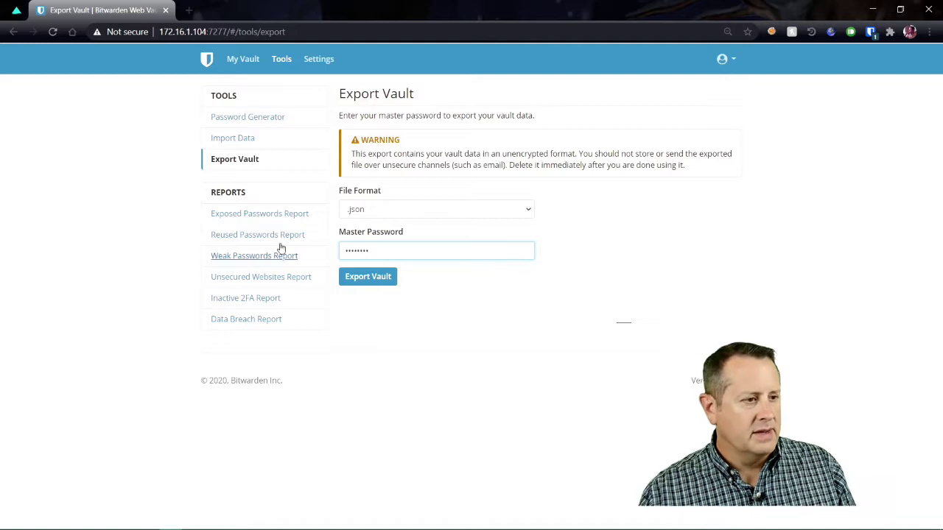
left_click(286, 213)
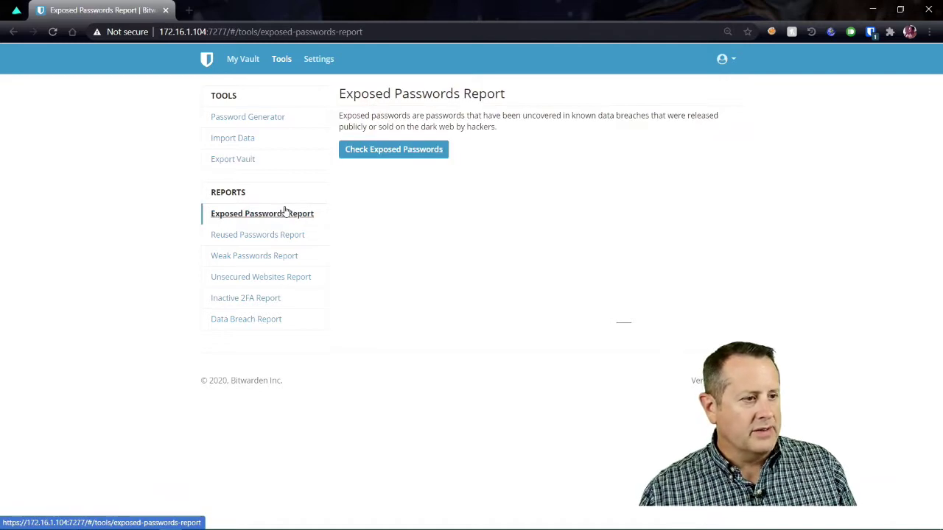
Step: Run the exposed passwords check, which flags 40 items, and reveal the TP-LINK entry's password
left_click(427, 152)
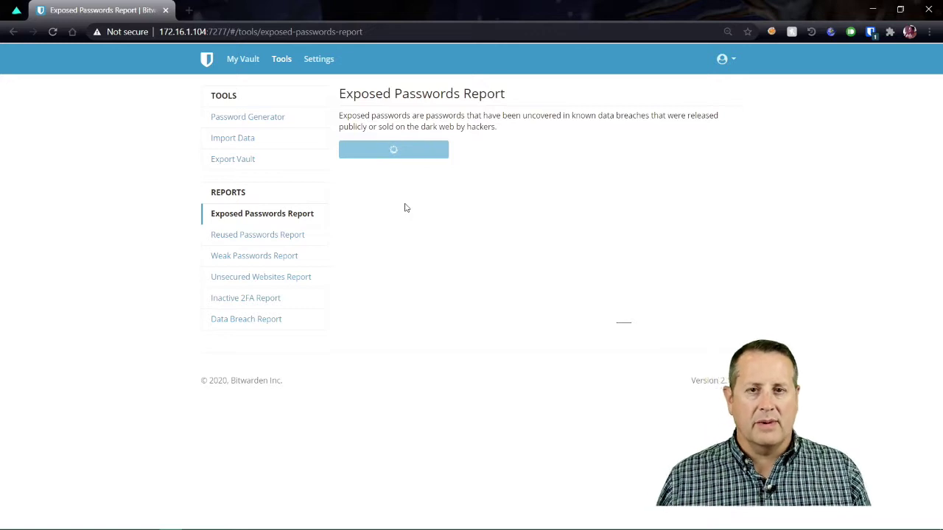
scroll(405, 208, "down", 10)
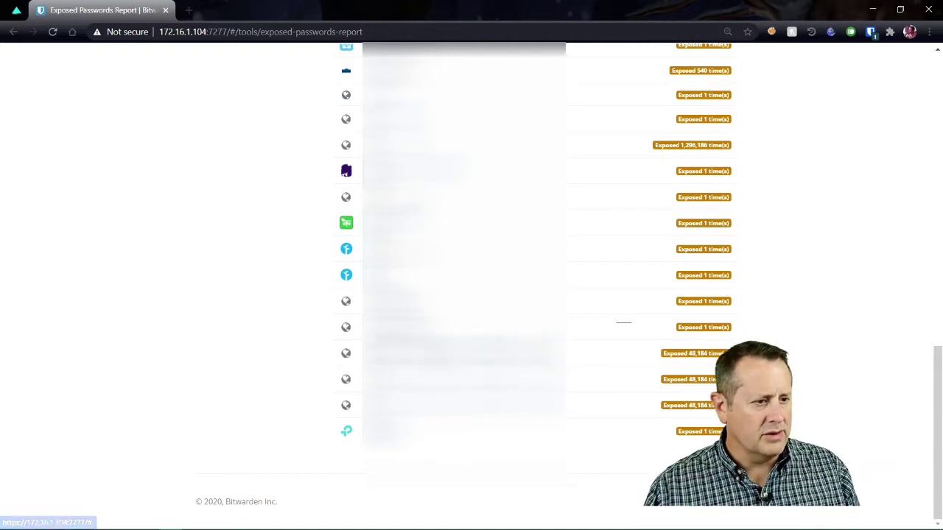
left_click(387, 428)
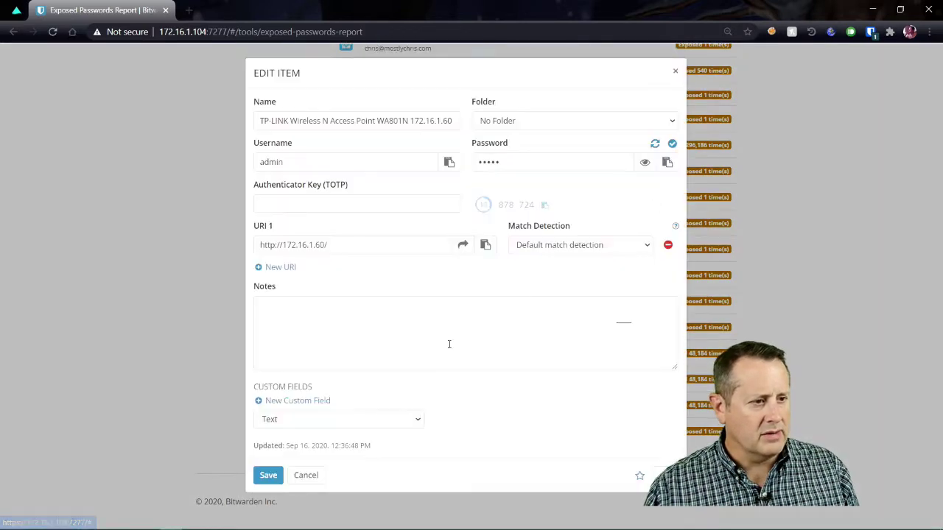
left_click(645, 162)
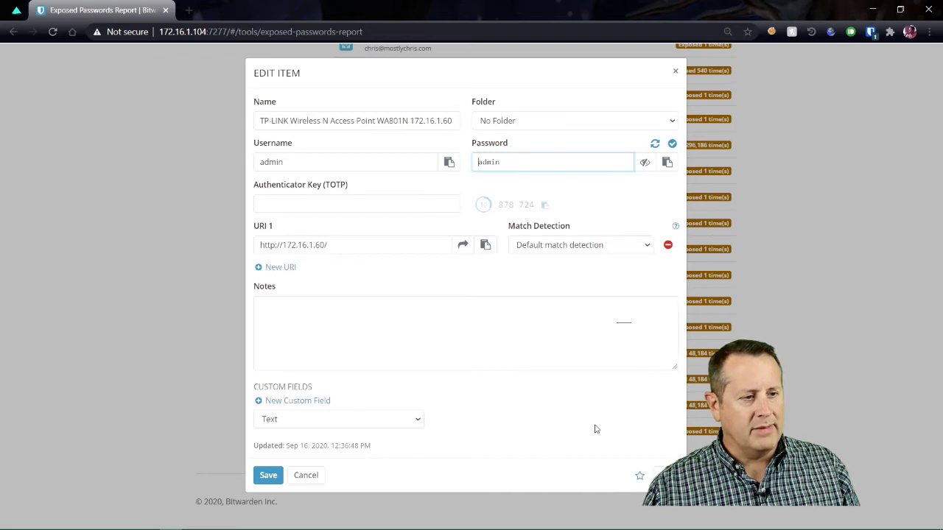
left_click(676, 71)
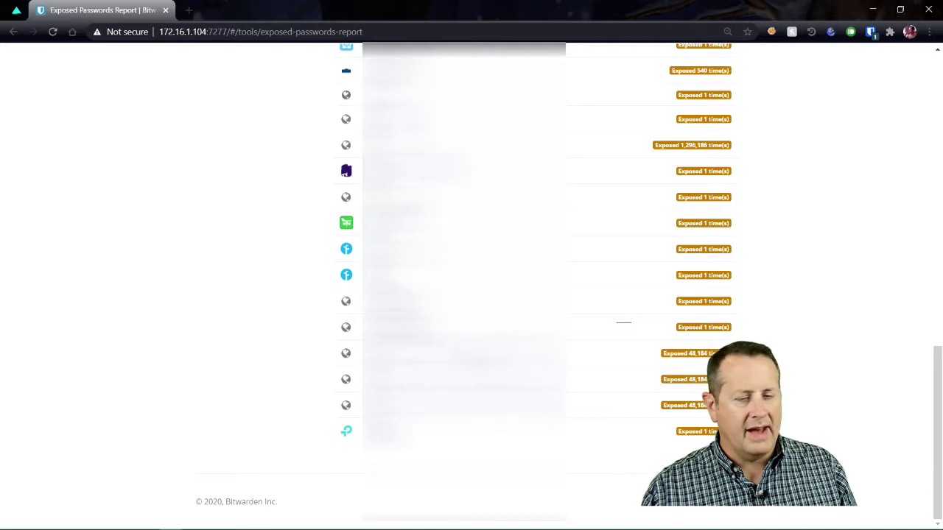
scroll(472, 295, "up", 10)
scroll(359, 255, "up", 2)
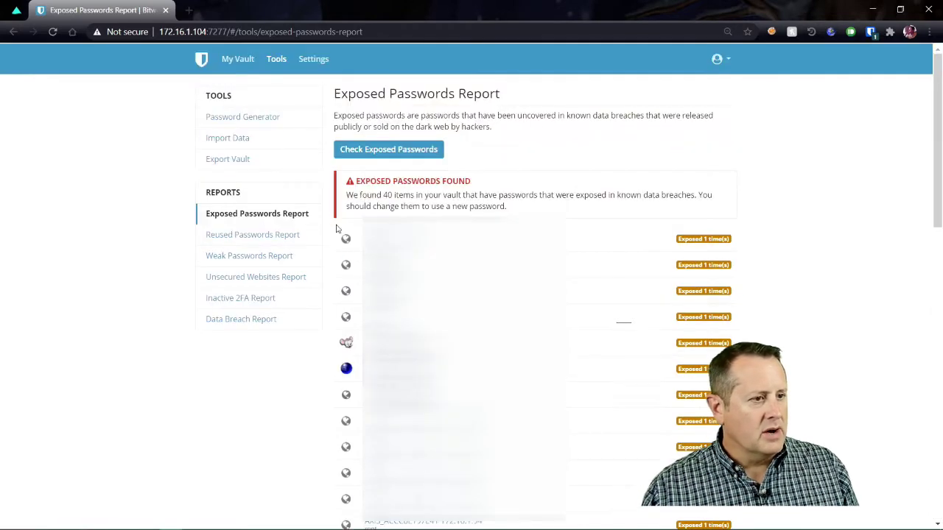
Step: Look through the Reused Passwords and Weak Passwords reports
left_click(291, 236)
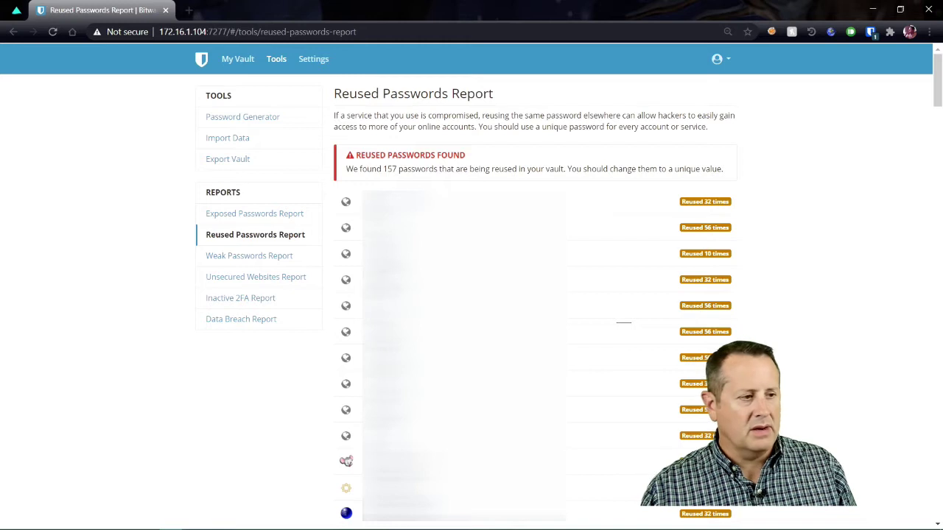
left_click(257, 257)
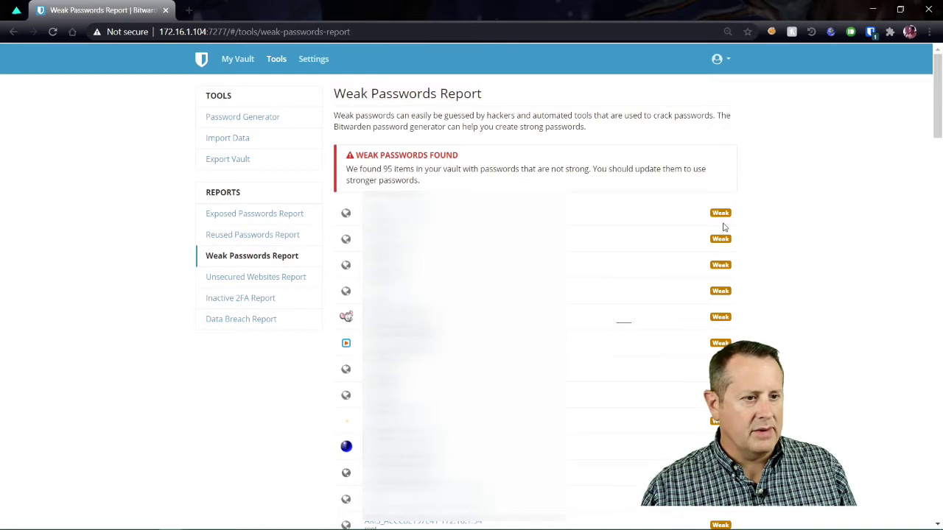
scroll(723, 230, "down", 10)
scroll(713, 244, "down", 5)
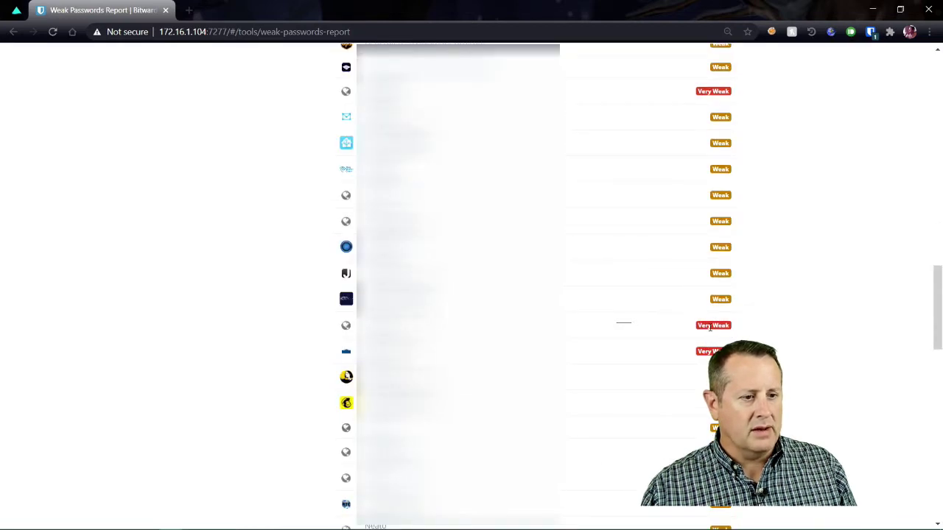
scroll(472, 288, "up", 15)
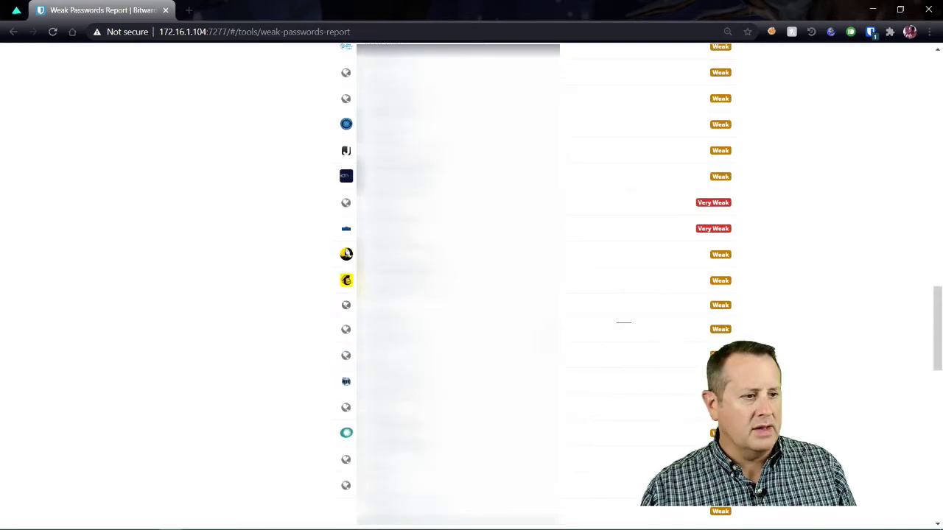
Step: Review the Unsecured Websites Report results
left_click(277, 293)
left_click(277, 288)
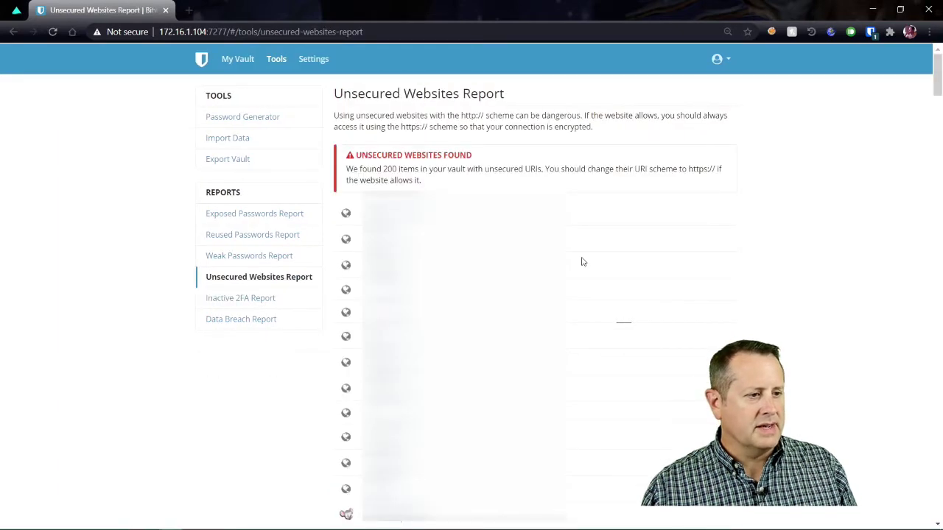
scroll(621, 265, "down", 3)
scroll(620, 265, "down", 3)
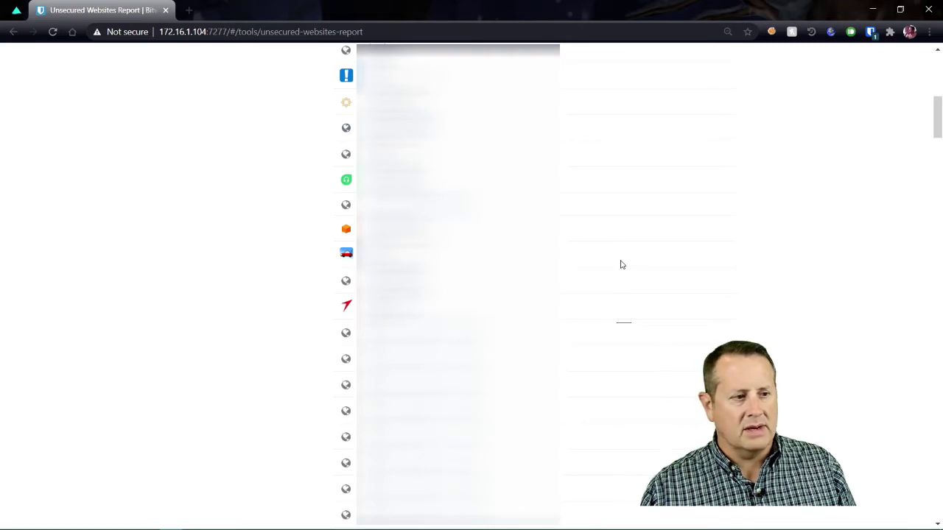
scroll(620, 265, "up", 2)
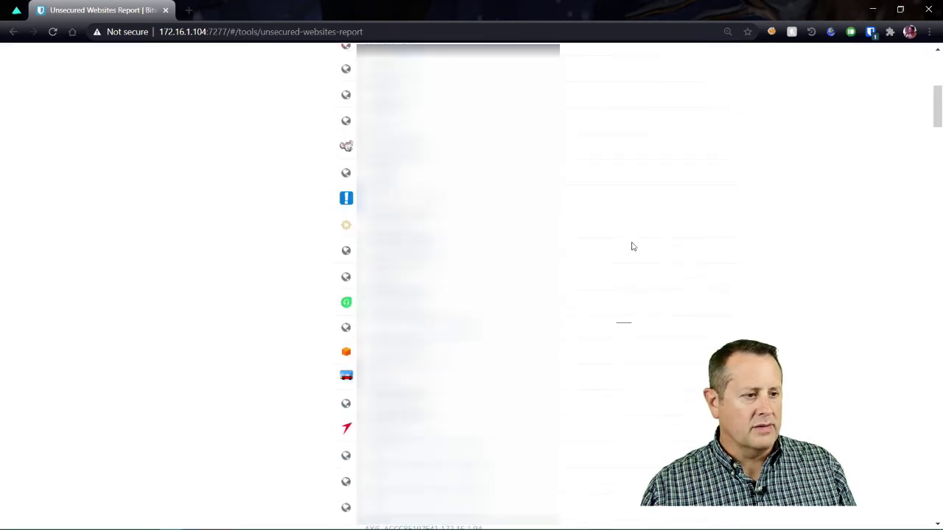
scroll(632, 247, "down", 8)
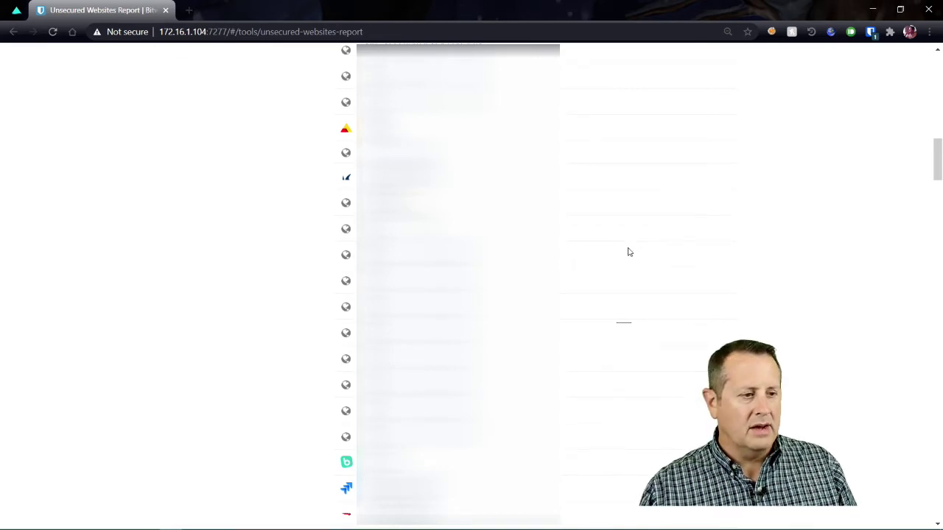
scroll(612, 261, "up", 10)
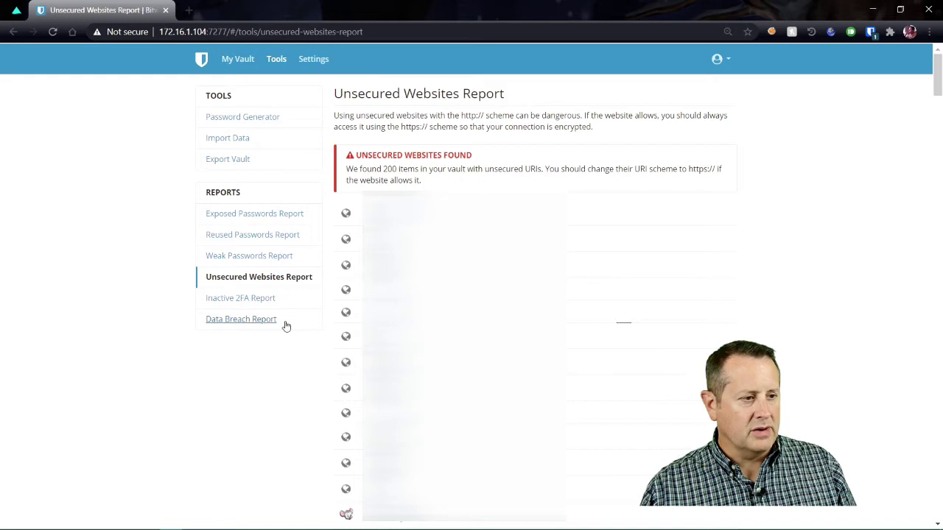
Step: Review the Inactive 2FA report, then open the Data Breach report
left_click(240, 298)
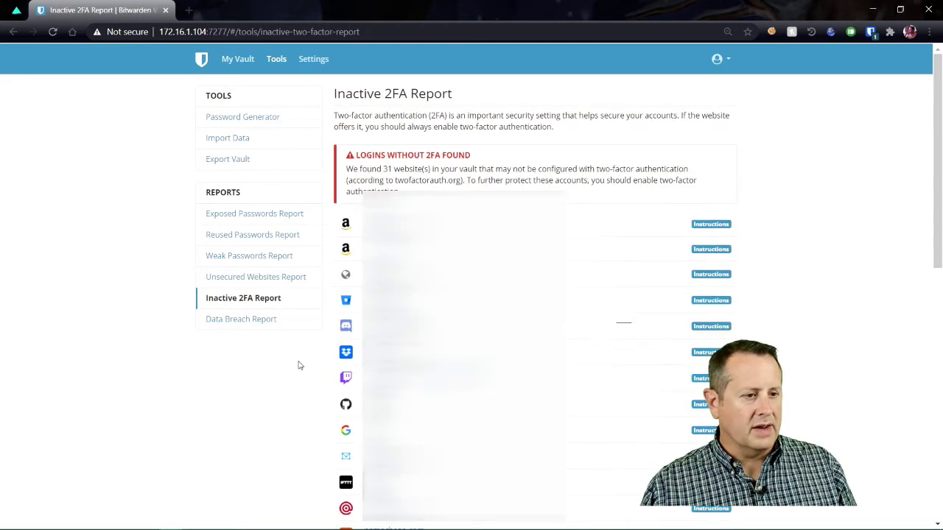
scroll(305, 280, "down", 3)
scroll(290, 269, "up", 2)
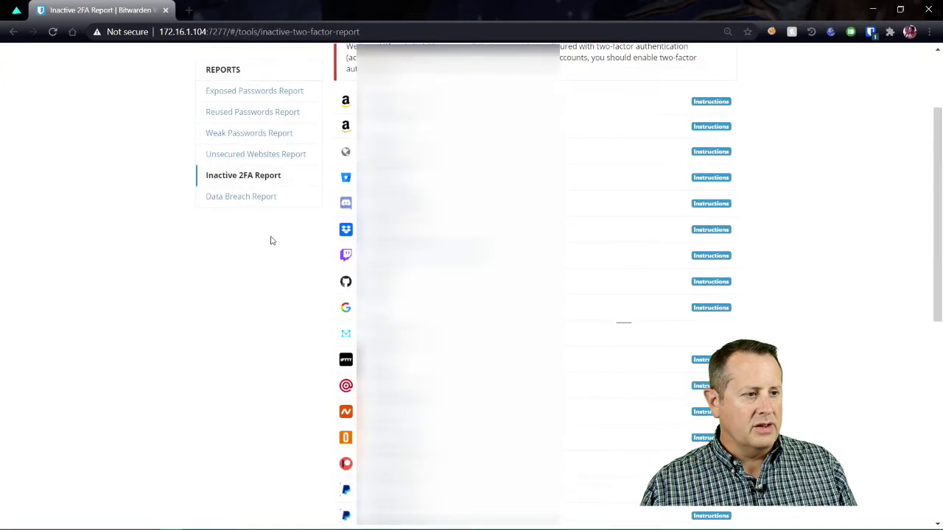
scroll(253, 252, "up", 2)
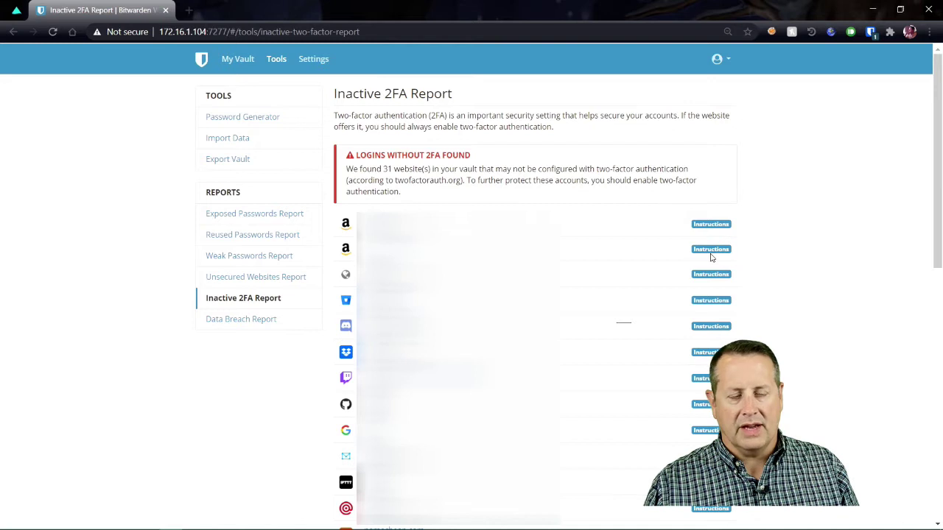
left_click(254, 325)
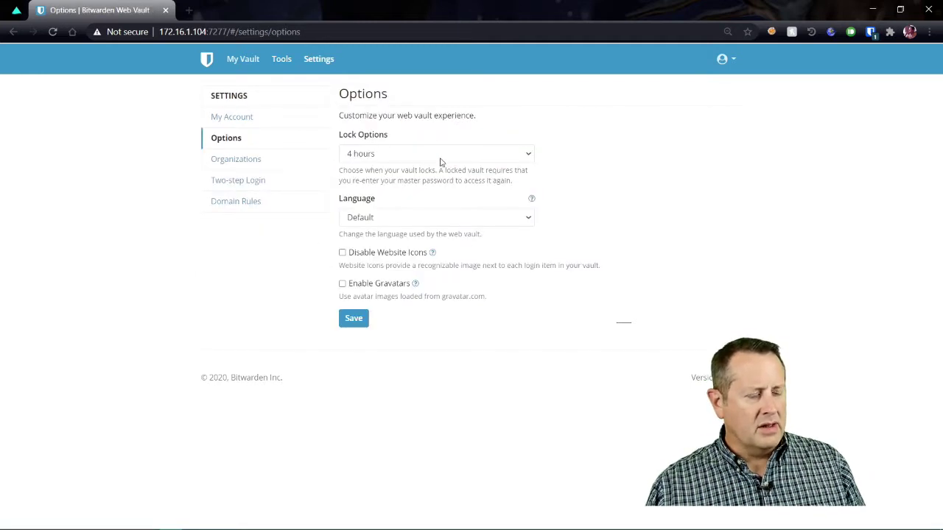
left_click(436, 158)
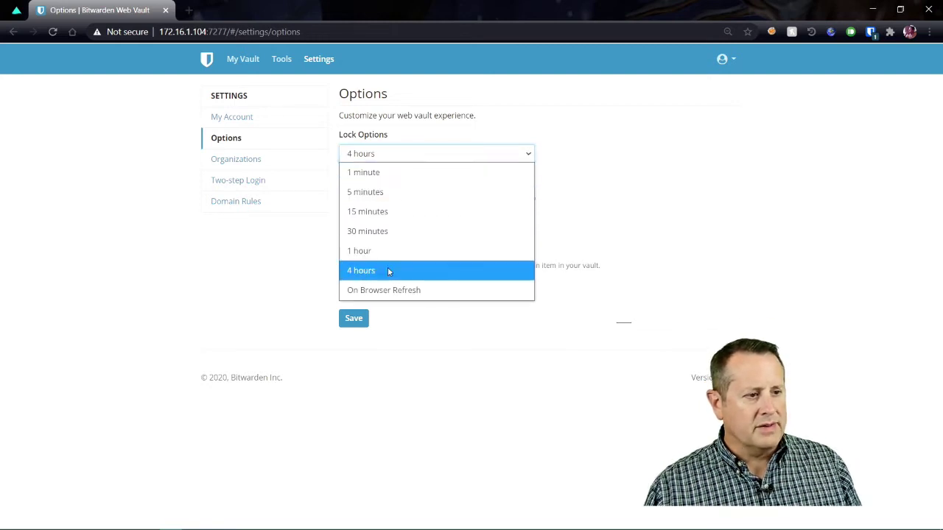
left_click(669, 167)
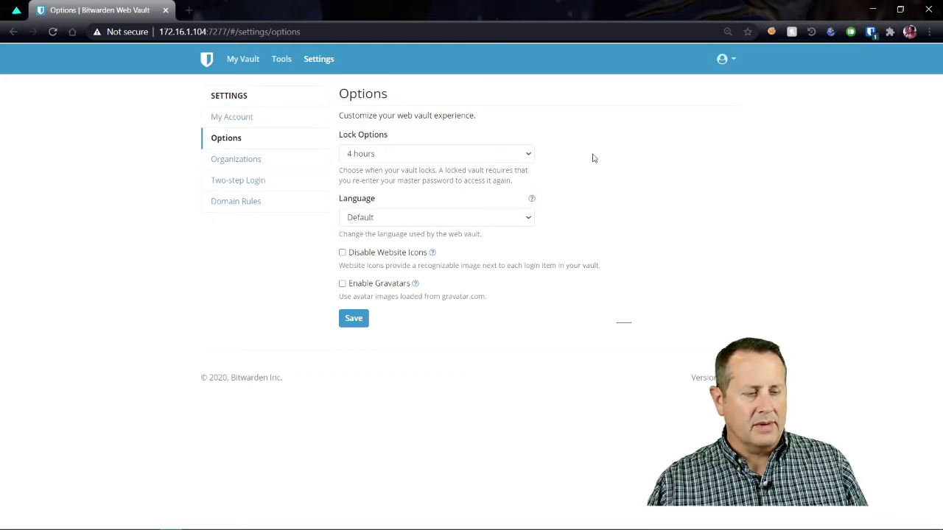
left_click(529, 157)
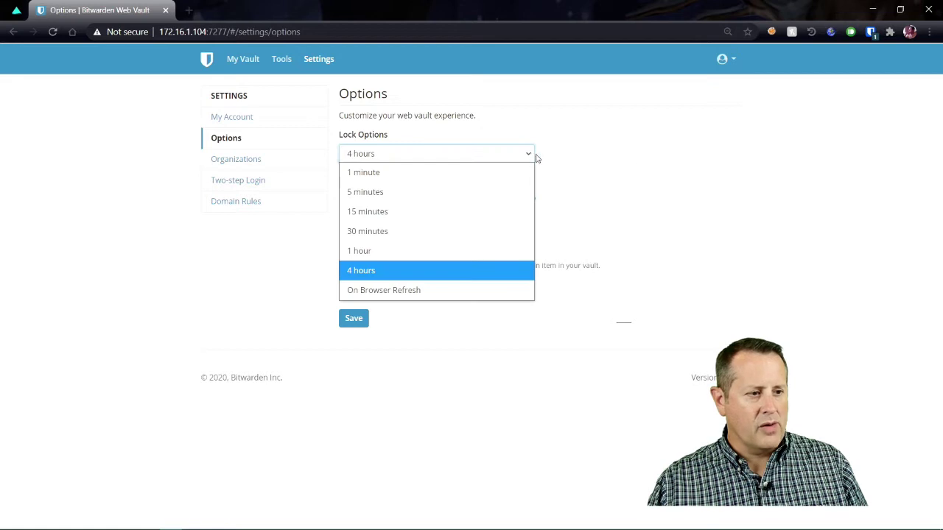
left_click(635, 166)
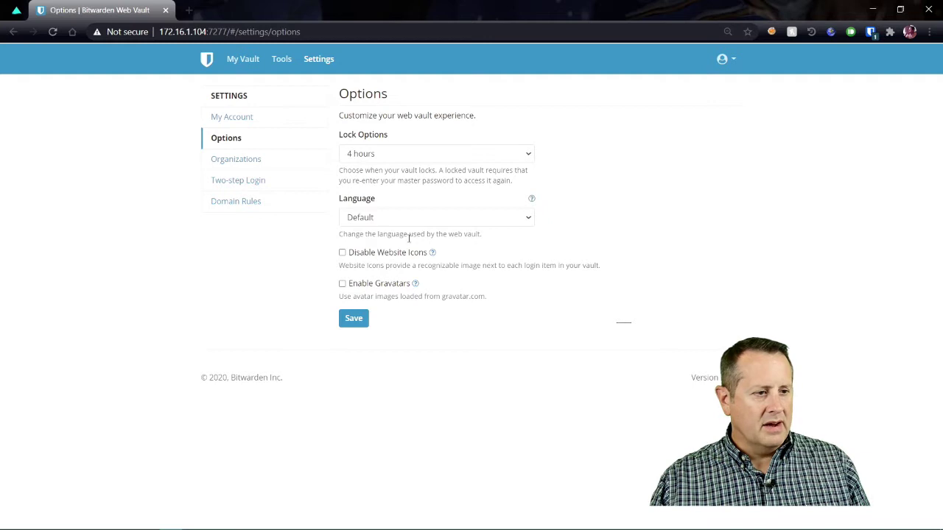
left_click(261, 163)
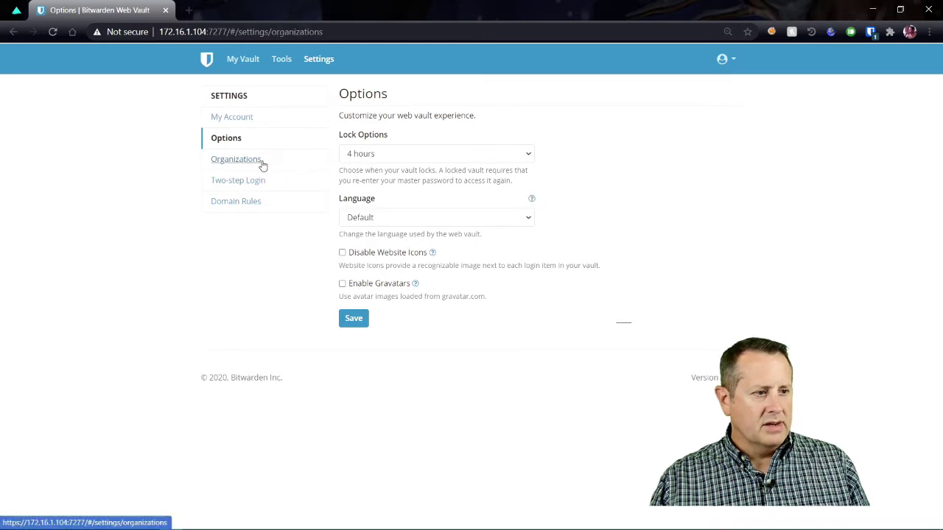
Step: Check enabled two-step login providers, then view the Domain Rules global equivalent domains
left_click(268, 190)
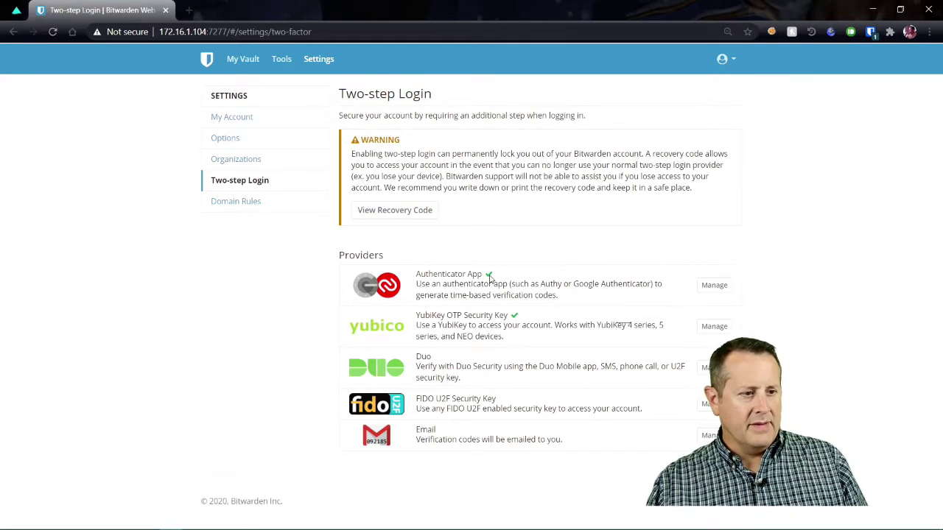
mouse_move(490, 278)
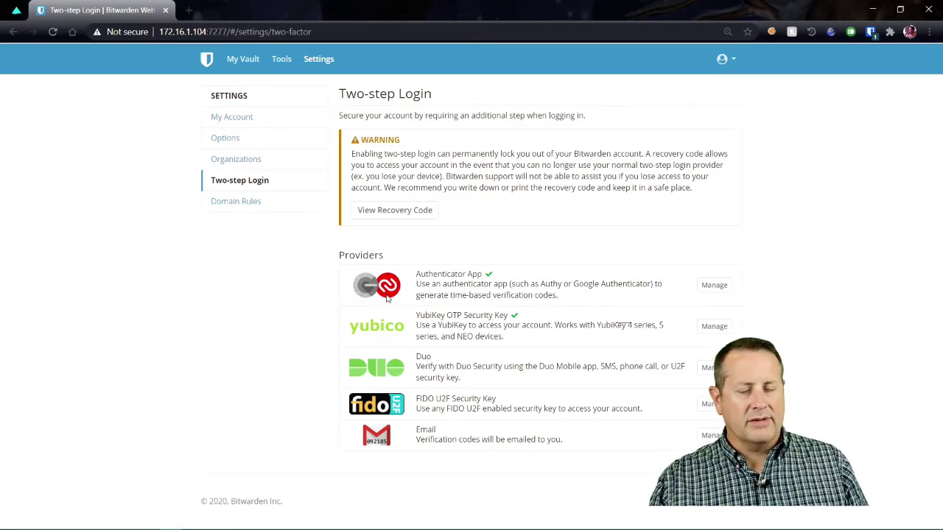
left_click(252, 208)
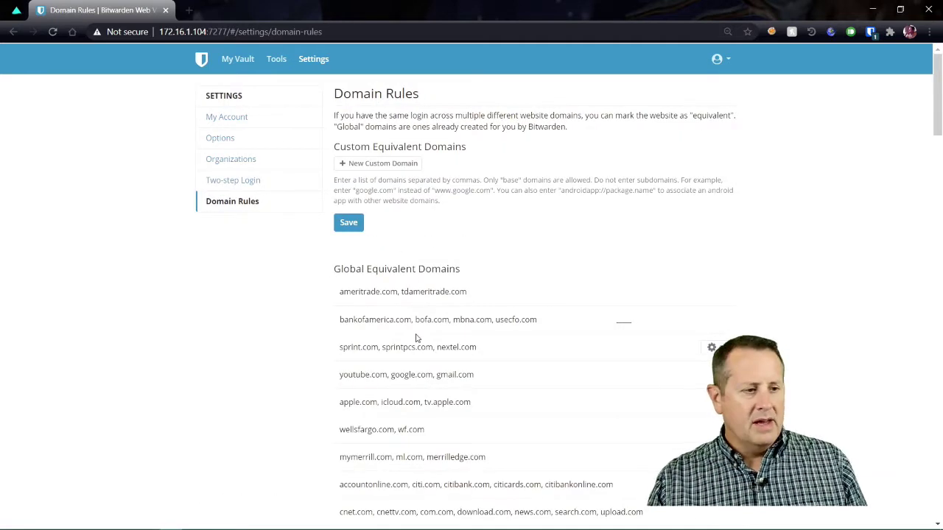
scroll(423, 315, "down", 2)
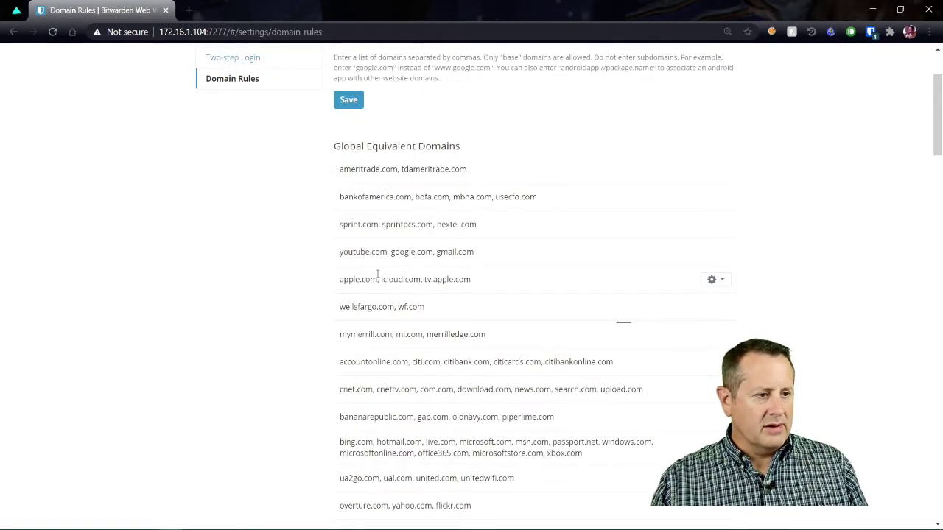
scroll(427, 280, "down", 4)
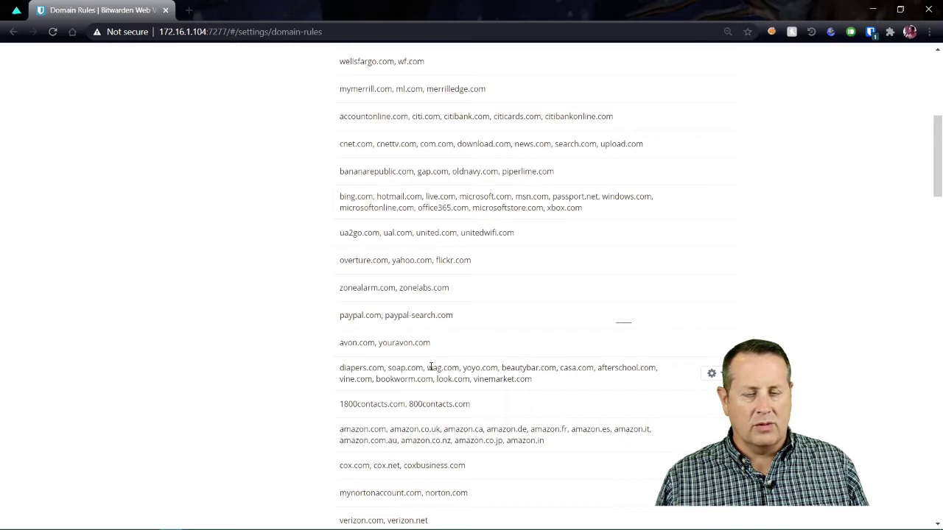
scroll(442, 357, "down", 10)
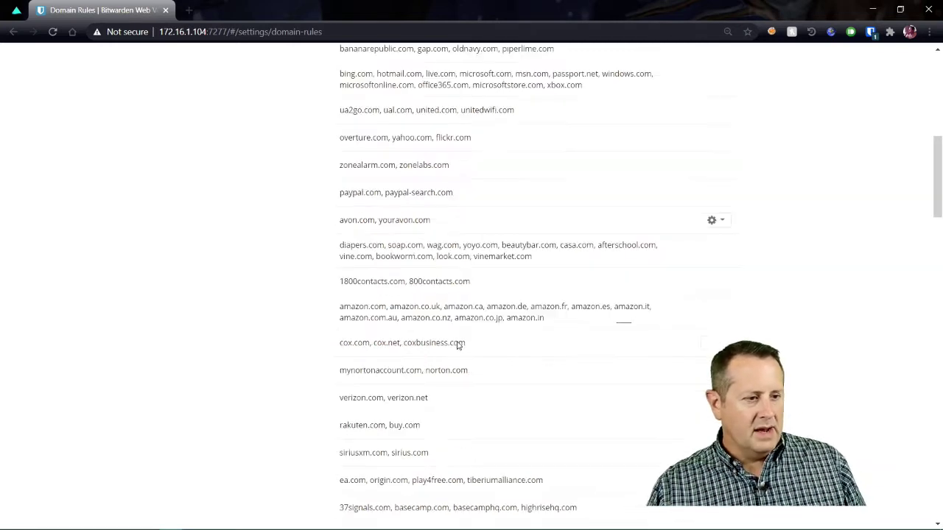
scroll(452, 349, "up", 15)
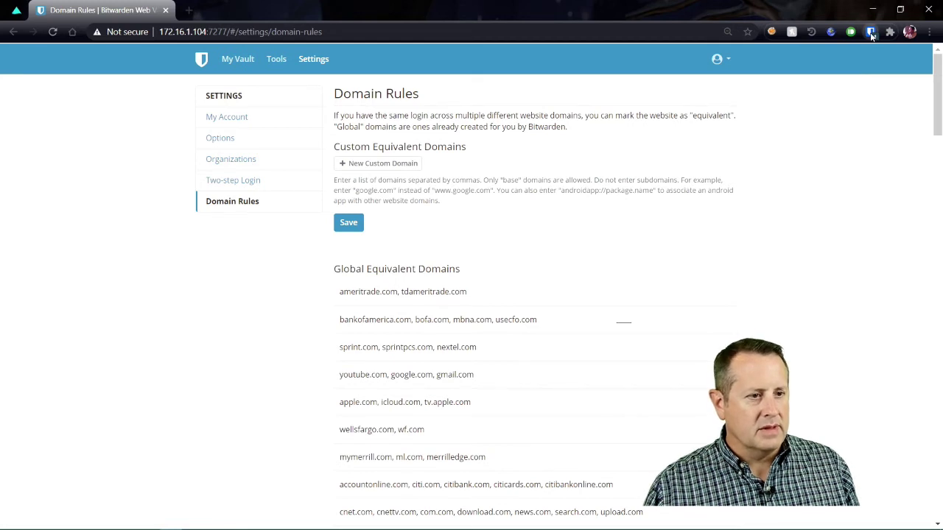
Step: Open the Bitwarden extension's Settings tab, visit the Sync page, and return to Settings
left_click(871, 32)
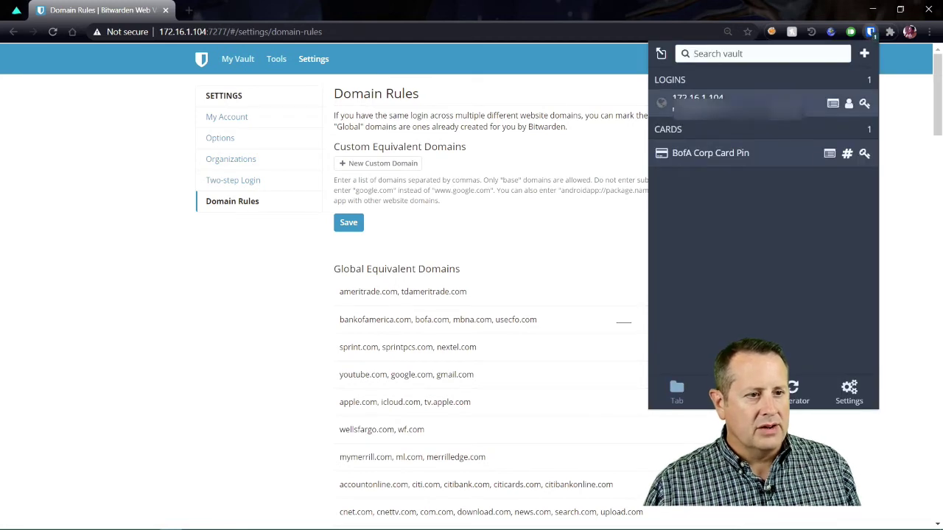
left_click(851, 394)
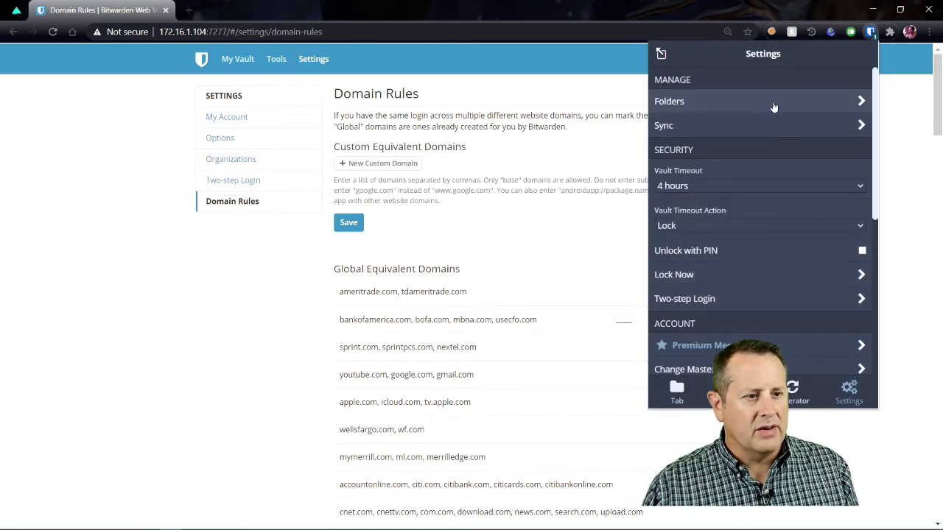
left_click(772, 131)
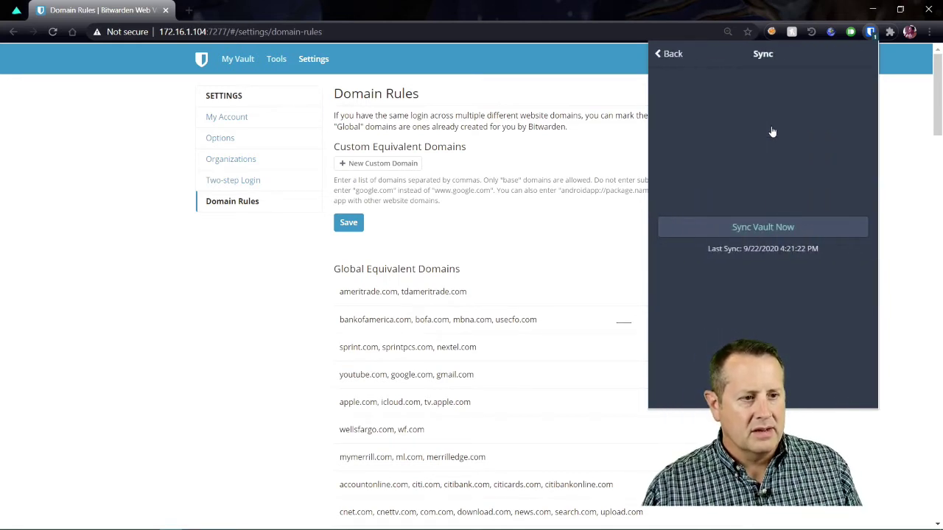
left_click(672, 60)
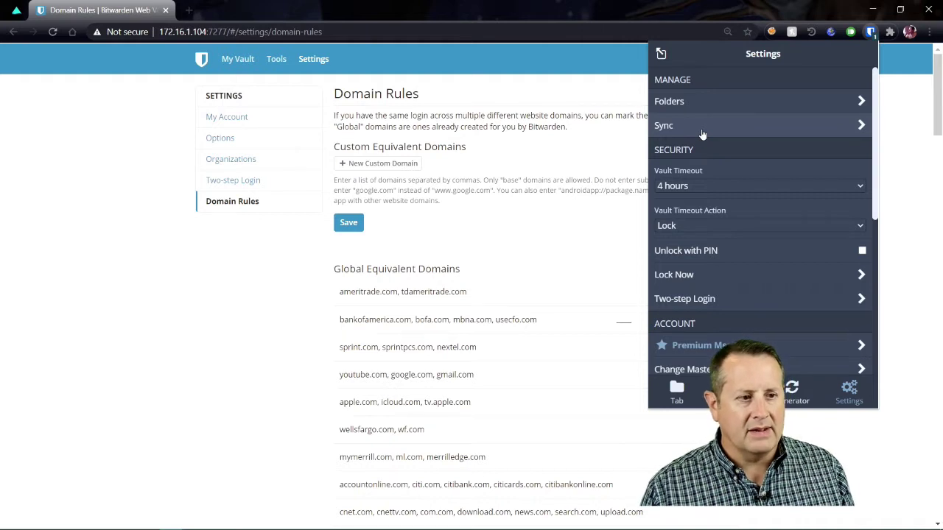
Step: Change the extension's Vault Timeout from 4 hours to On Browser Restart
left_click(702, 133)
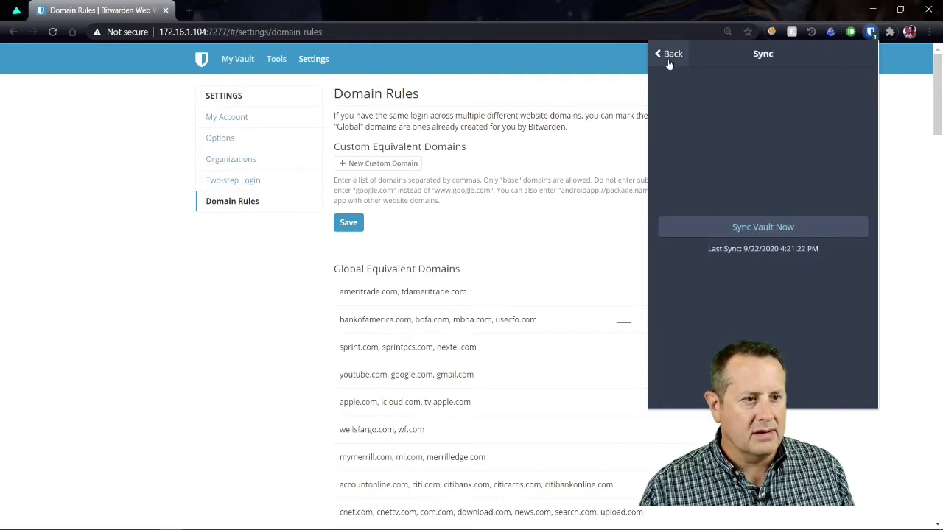
left_click(670, 59)
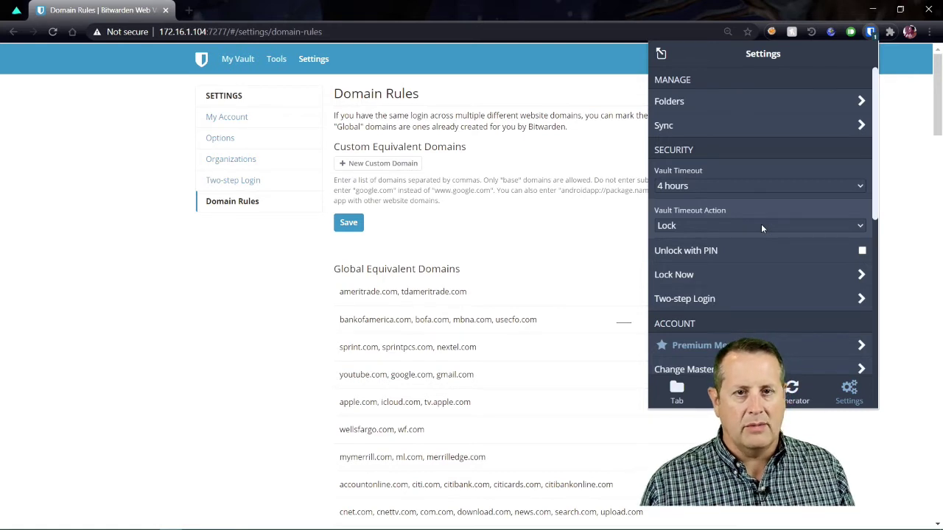
left_click(738, 187)
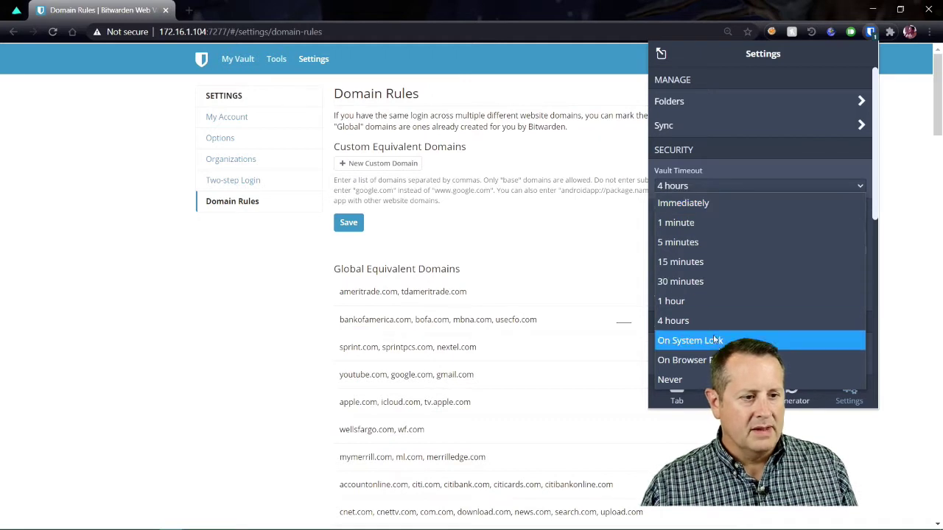
left_click(718, 359)
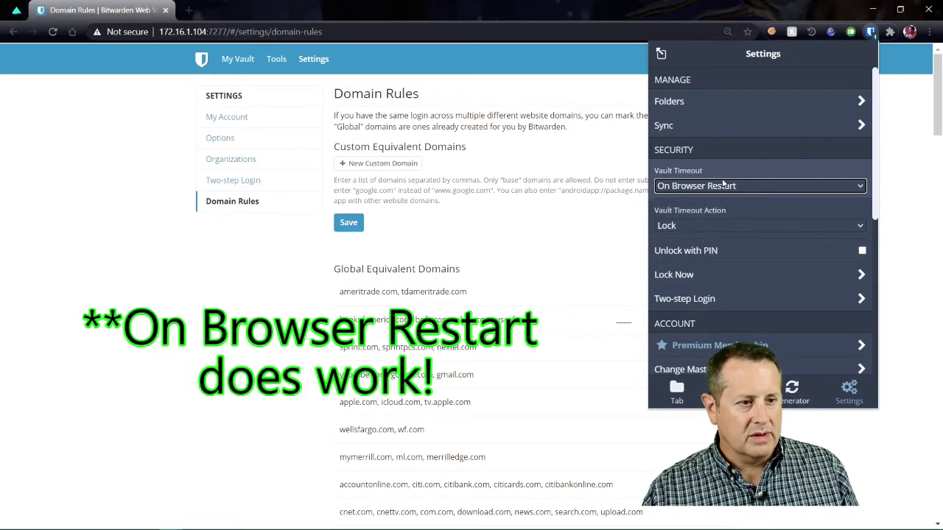
left_click(692, 226)
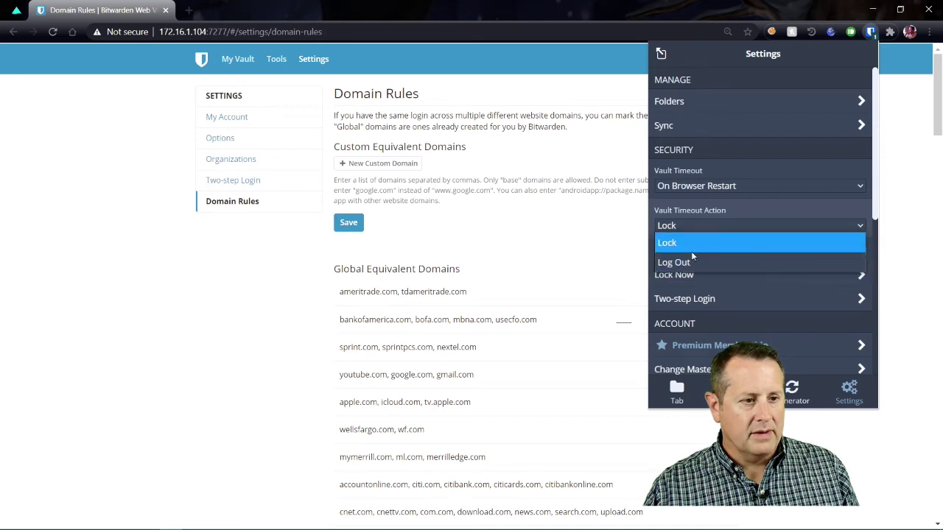
Step: Keep Lock as the timeout action, enable Unlock with PIN, and enter the master password
left_click(739, 216)
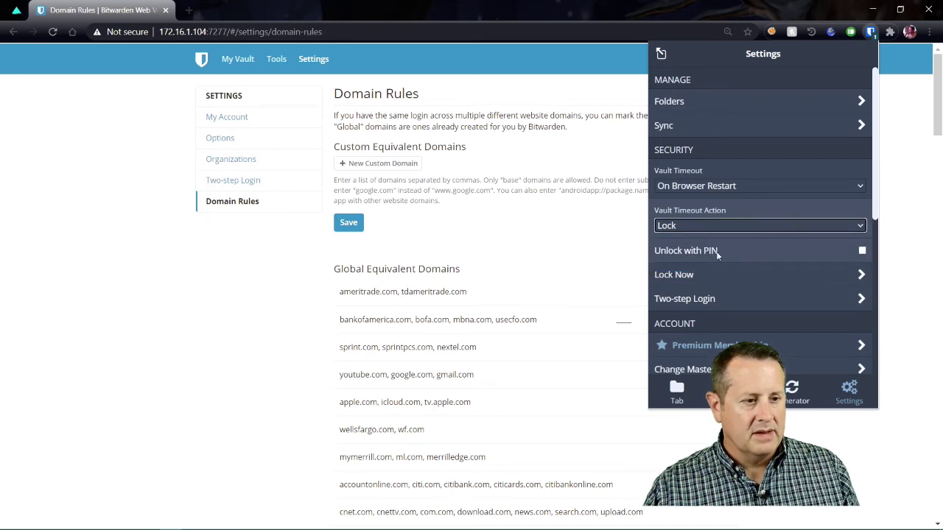
left_click(793, 258)
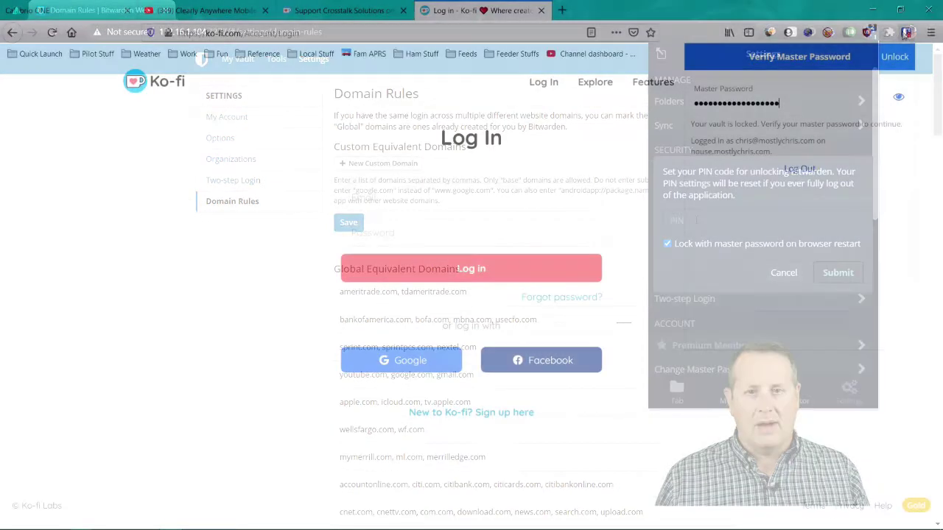
type("•••••••••")
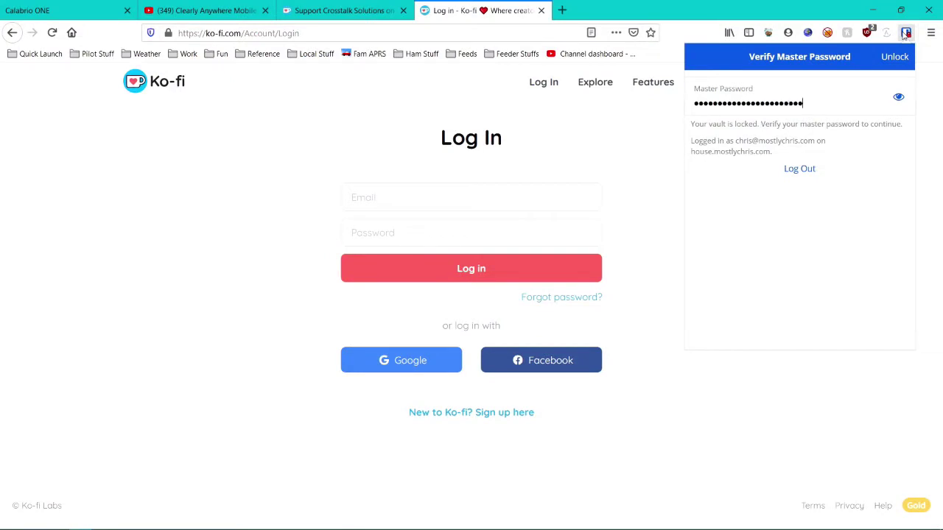
type("•••")
Step: Submit the master password, then log out after the error and return to the login form
key("Return")
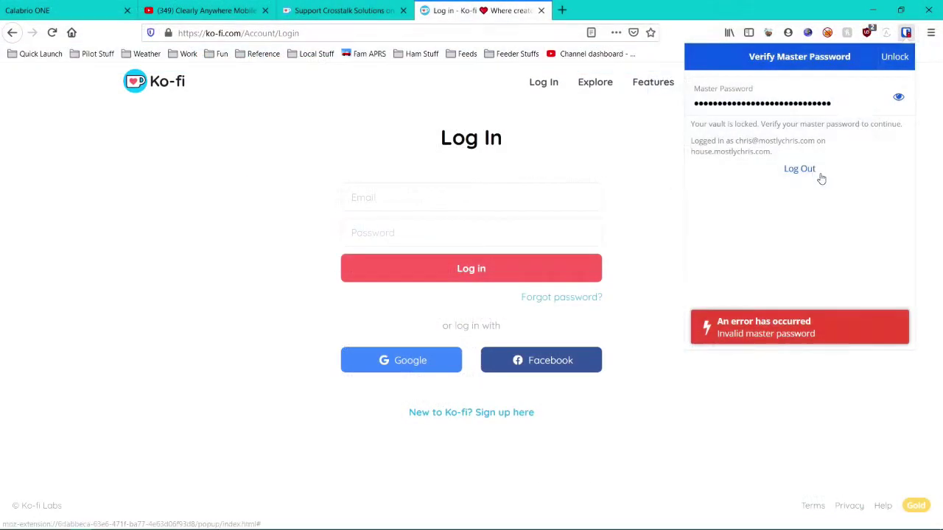
left_click(809, 169)
left_click(816, 225)
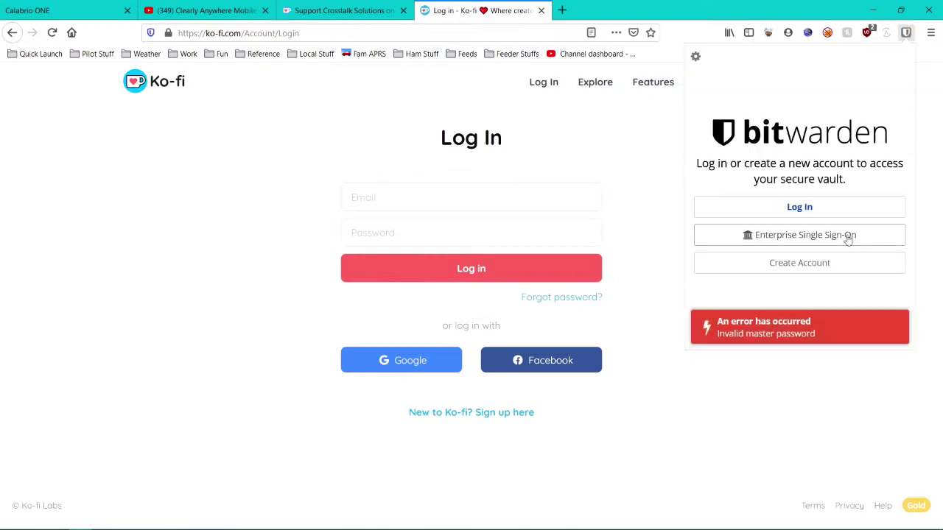
left_click(800, 207)
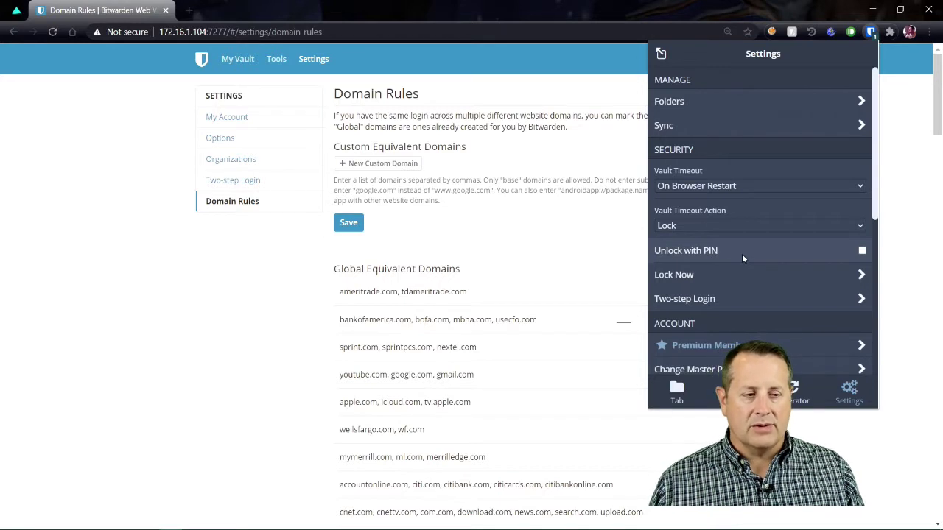
Step: Begin Unlock with PIN setup with a PIN, cancel it, then lock the vault immediately
left_click(863, 251)
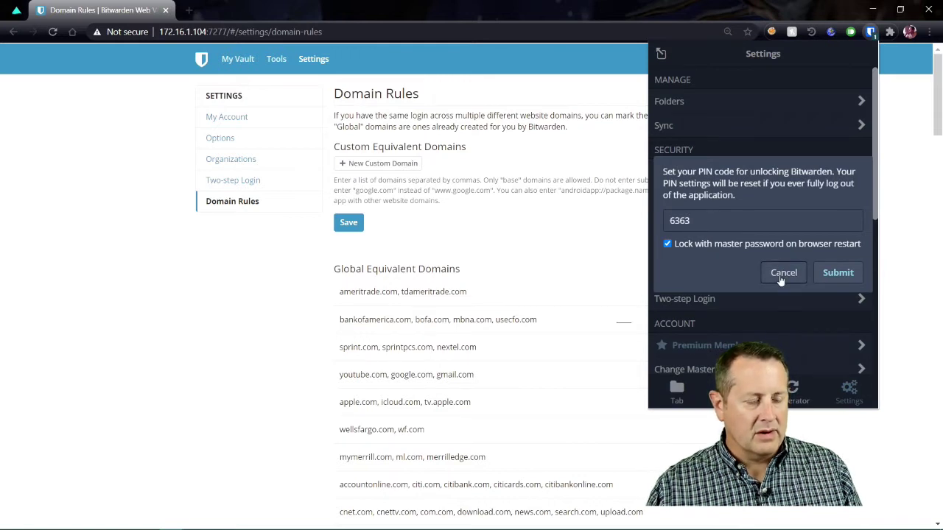
left_click(784, 277)
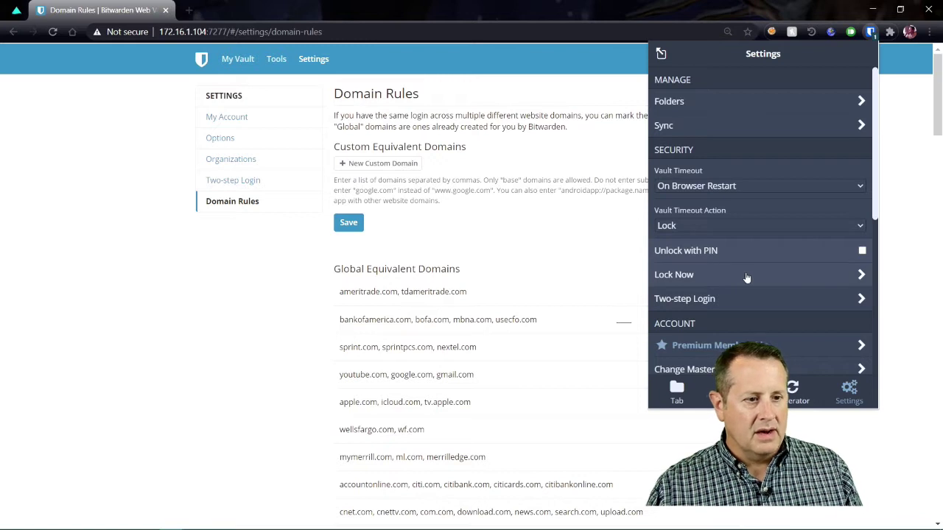
left_click(863, 275)
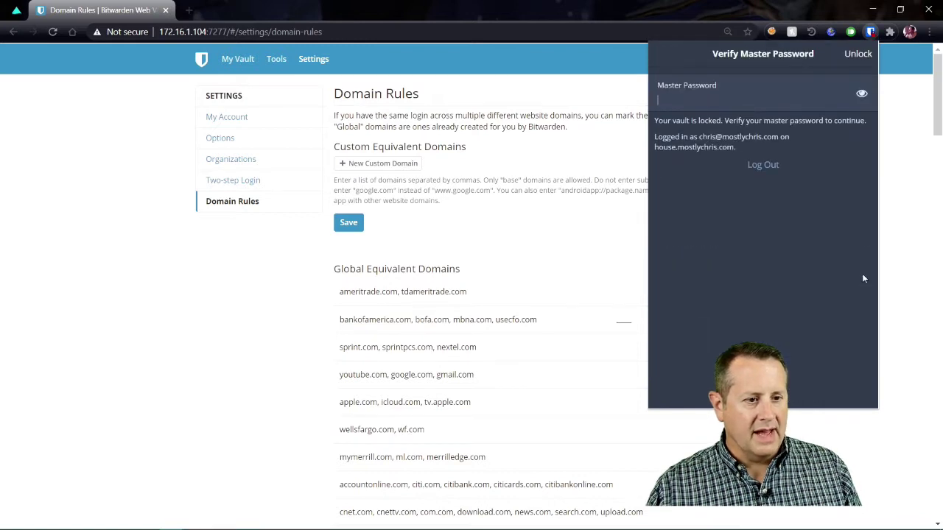
Step: Unlock the extension with the master password, then log out and confirm
left_click(760, 101)
type("****")
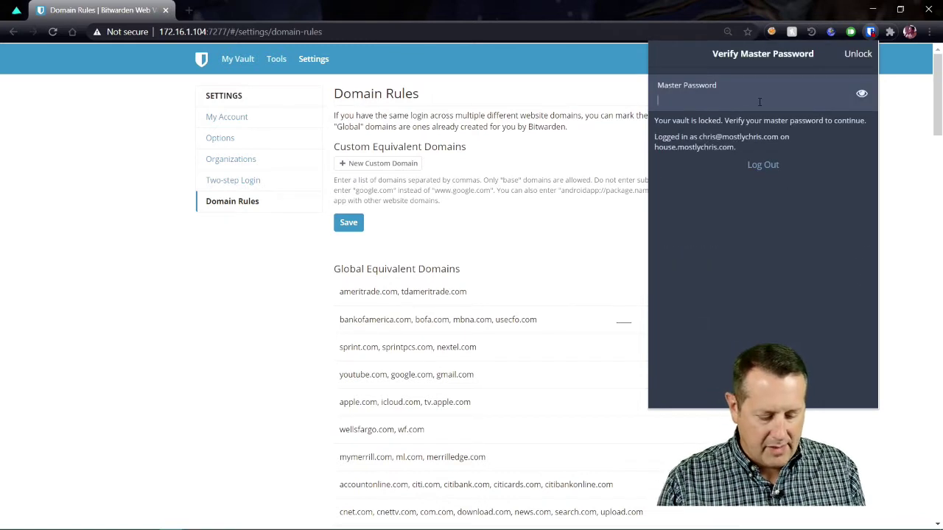
type("*************")
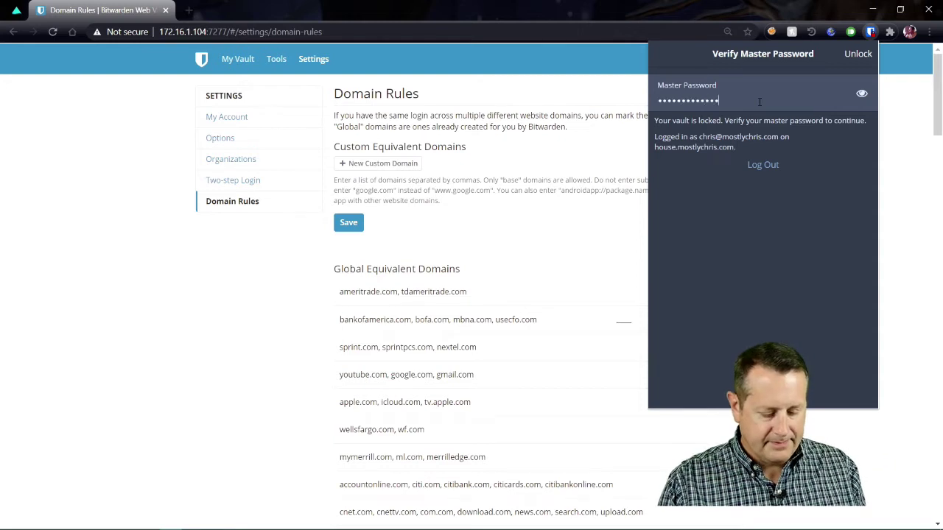
type("***********")
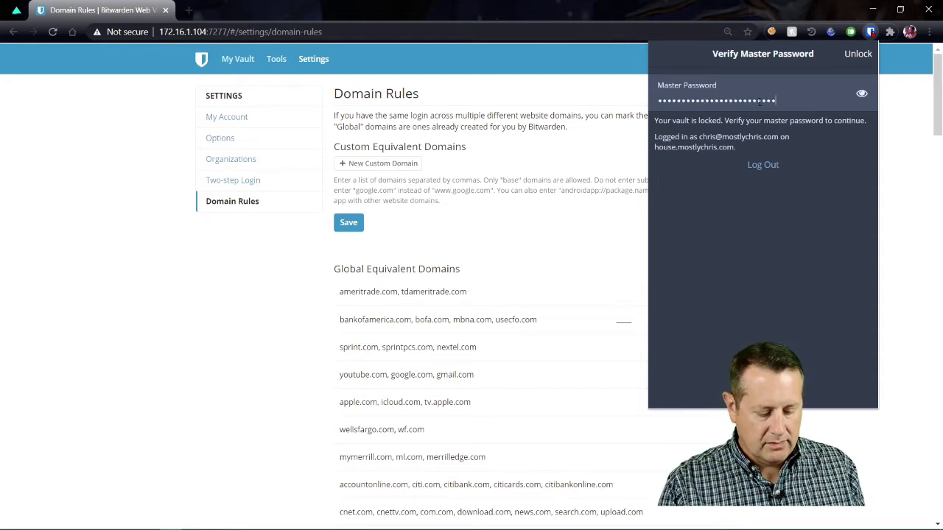
type("*")
key("Return")
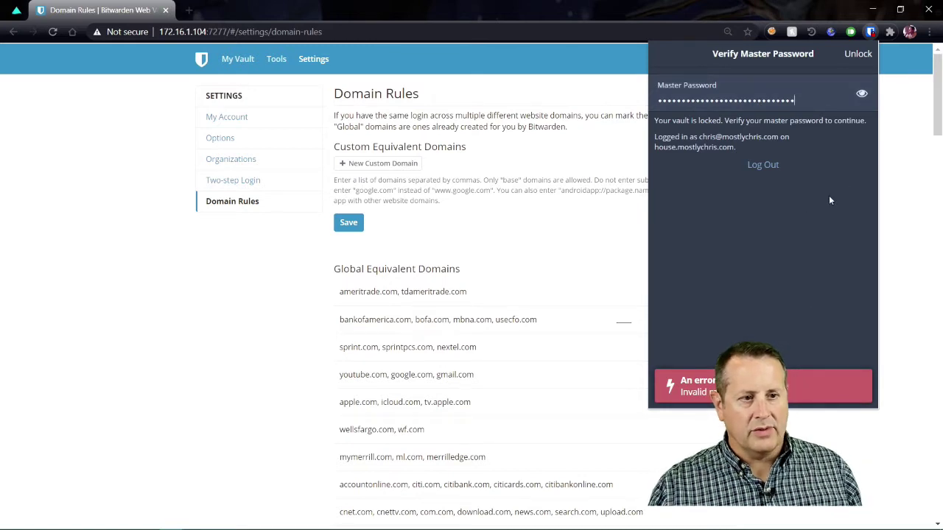
left_click(764, 165)
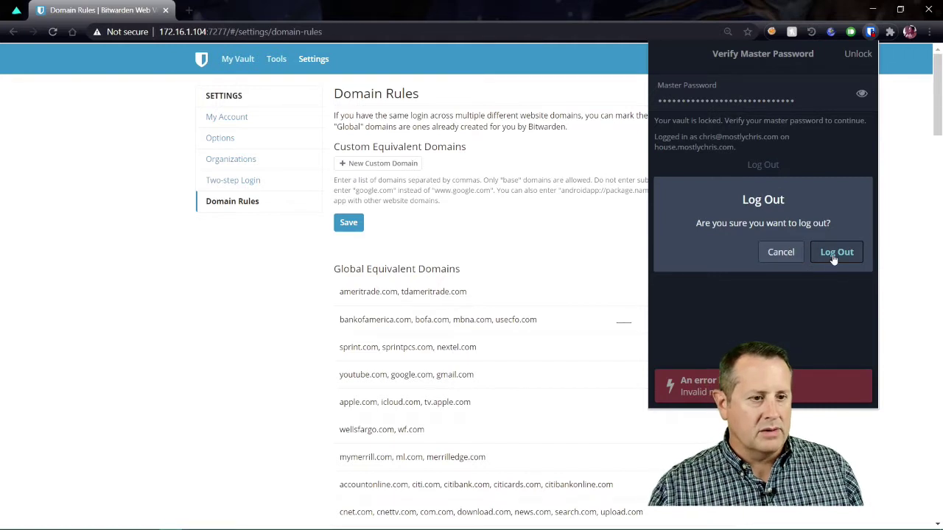
left_click(837, 252)
Step: Log in with the master password and submit the security key code
left_click(760, 231)
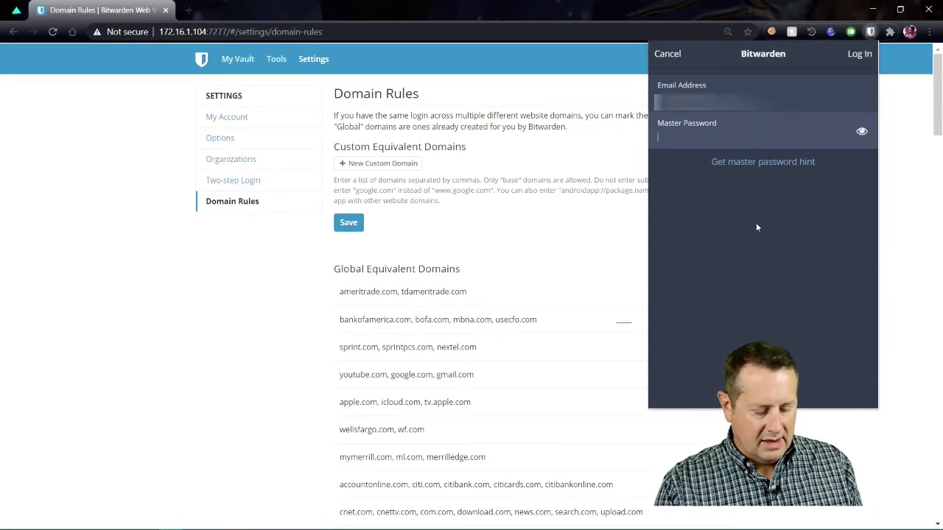
type("******************")
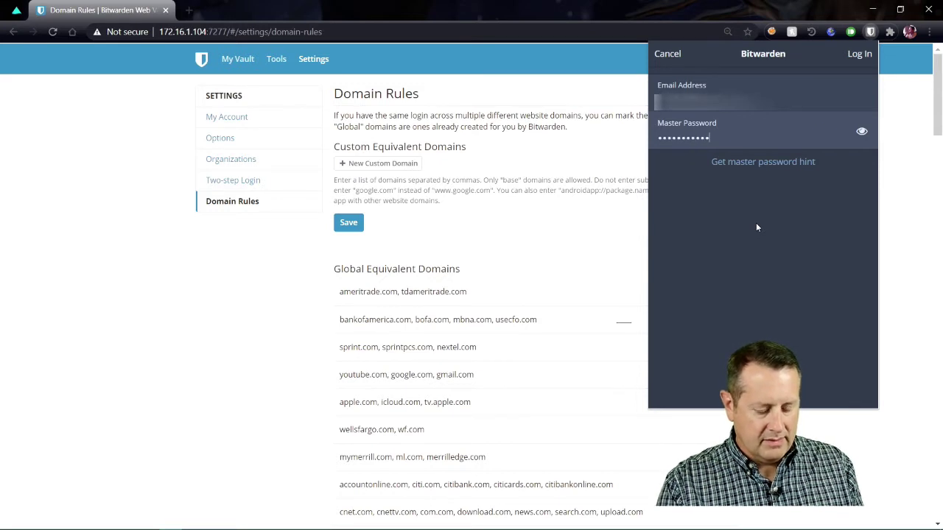
type("***********")
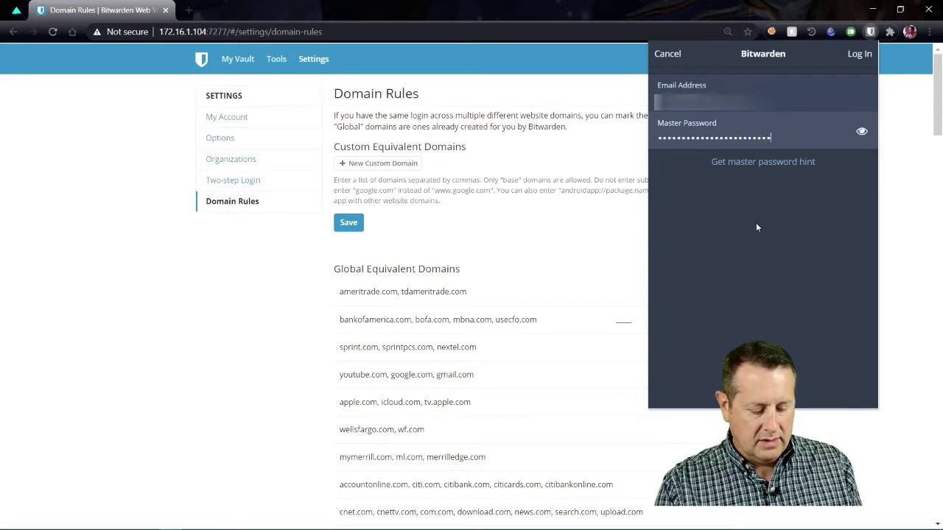
key("Return")
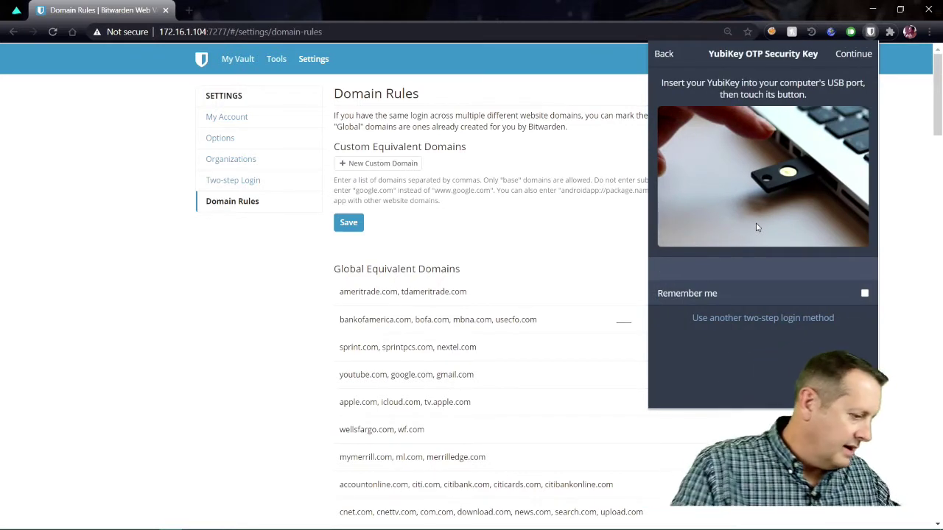
key("Return")
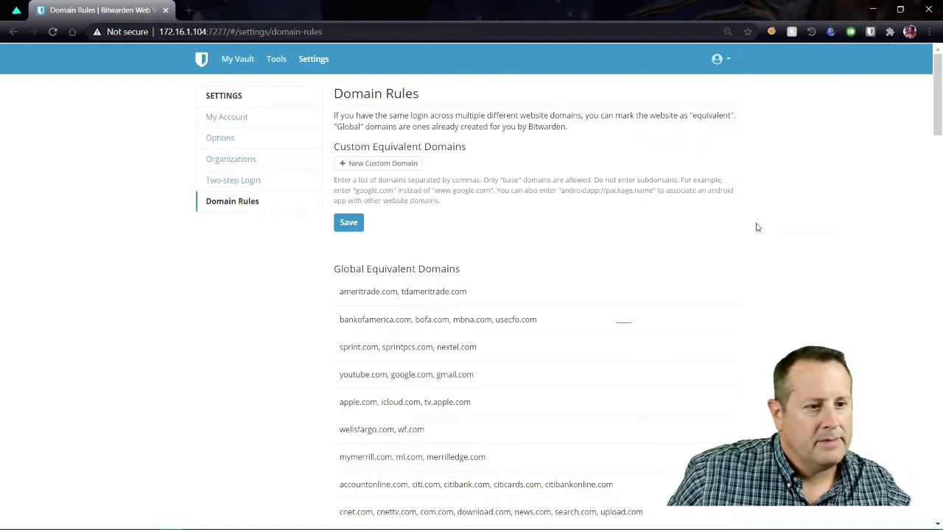
Step: Reopen the extension, log in again and complete the security key step to open the vault
left_click(870, 32)
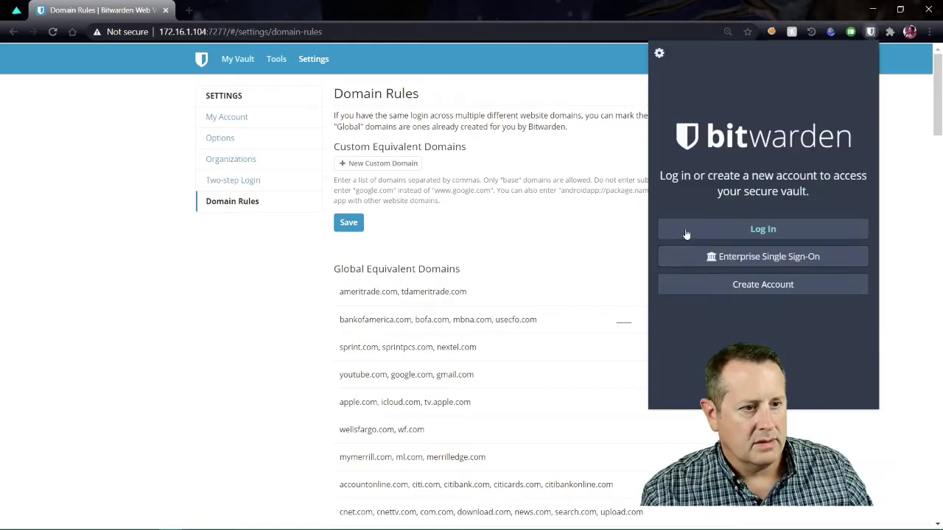
left_click(672, 231)
type("************")
key("Return")
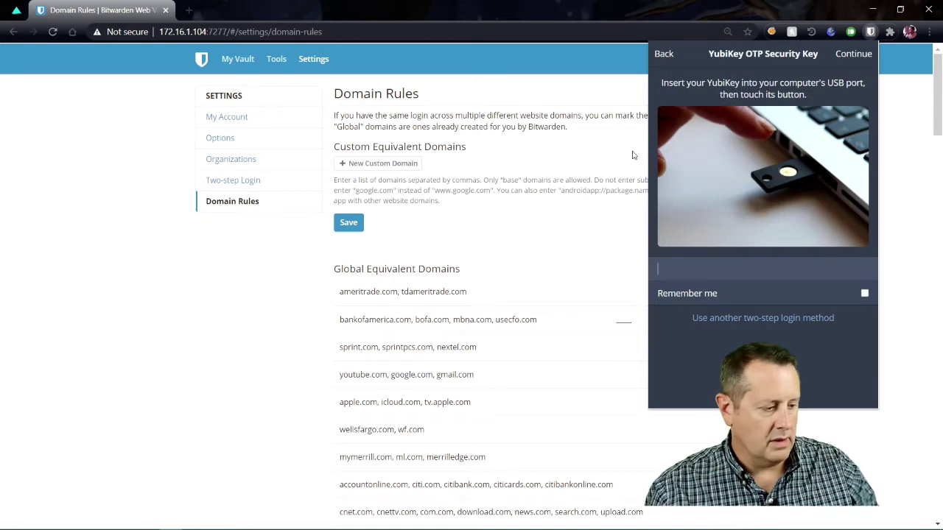
left_click(864, 294)
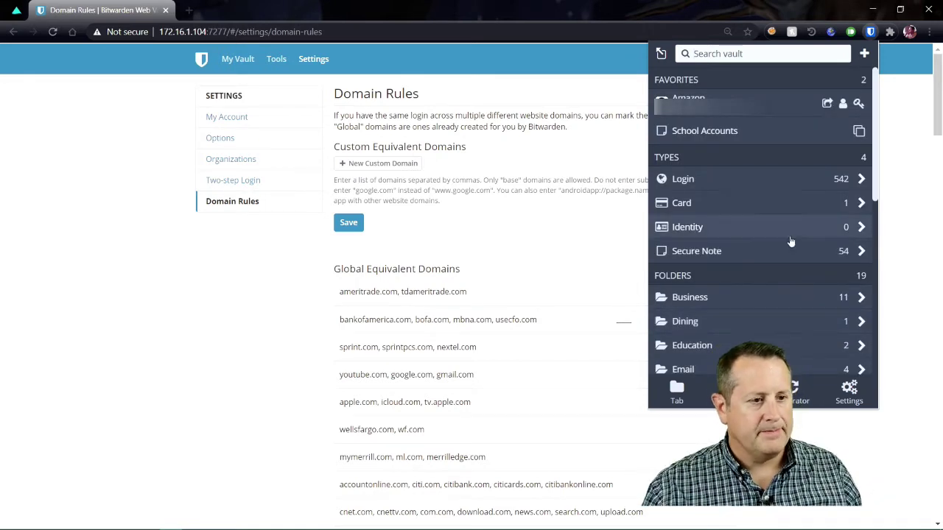
Step: In the extension's Settings, check two-step login without visiting the website, then open Options
left_click(851, 388)
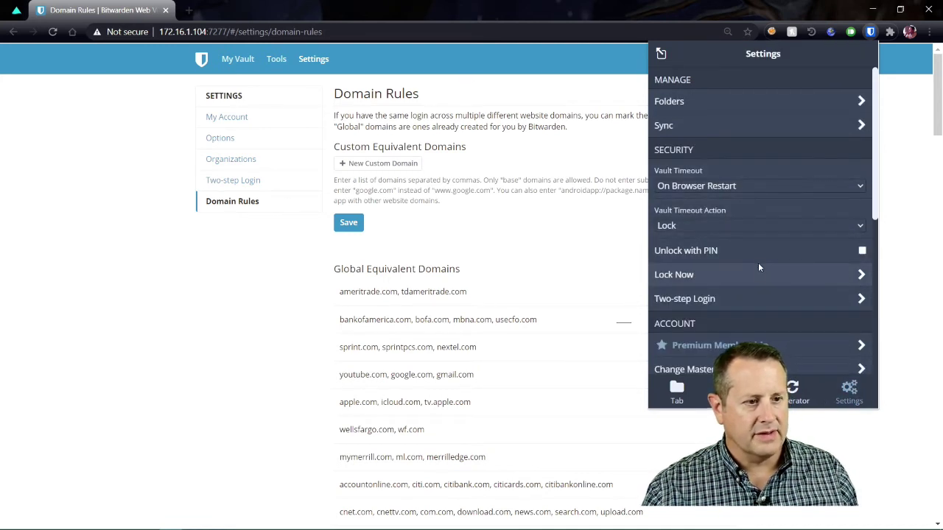
scroll(760, 267, "down", 3)
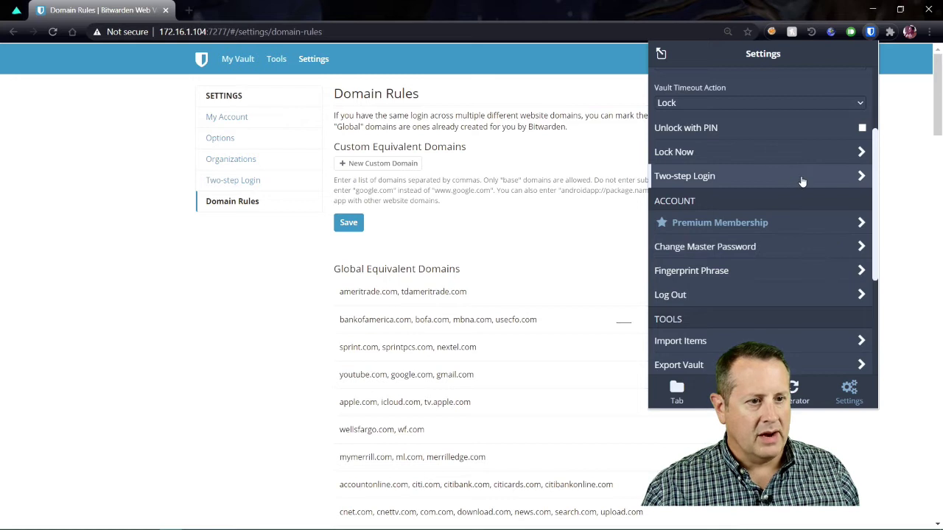
left_click(802, 181)
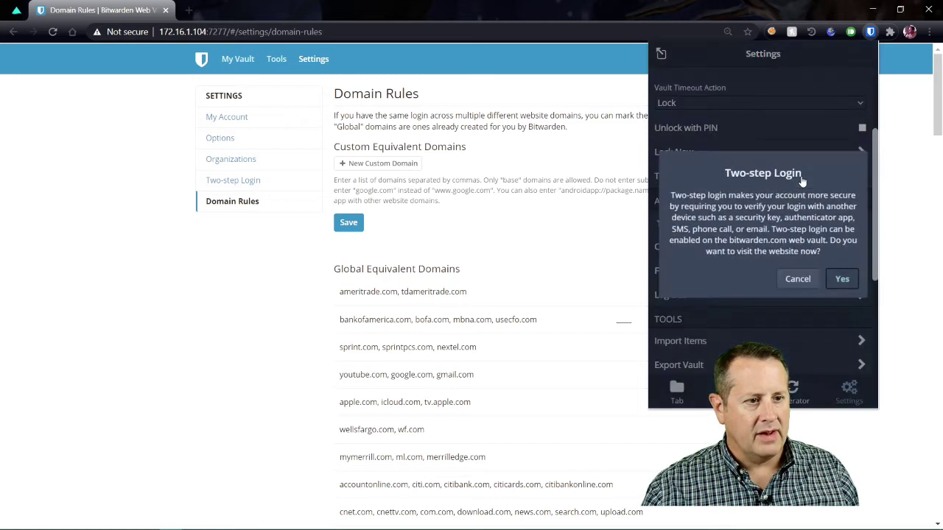
left_click(802, 282)
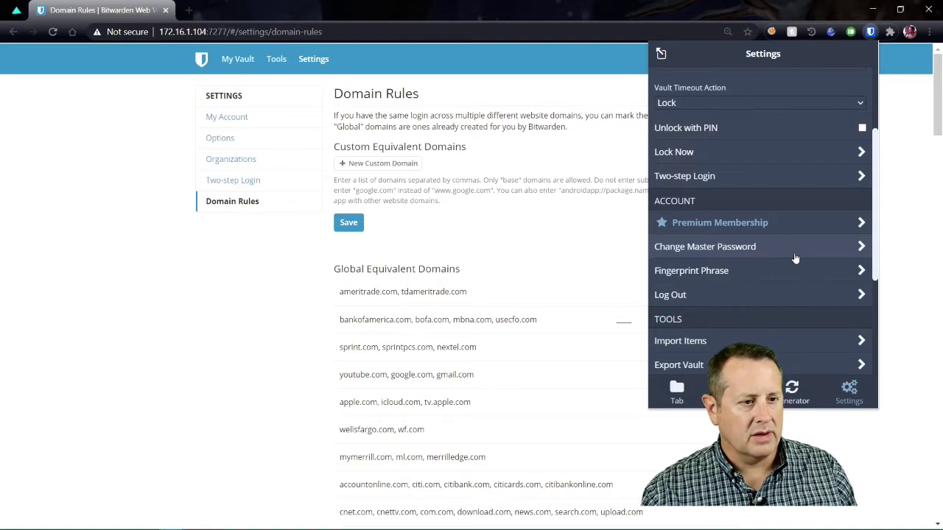
scroll(751, 133, "down", 2)
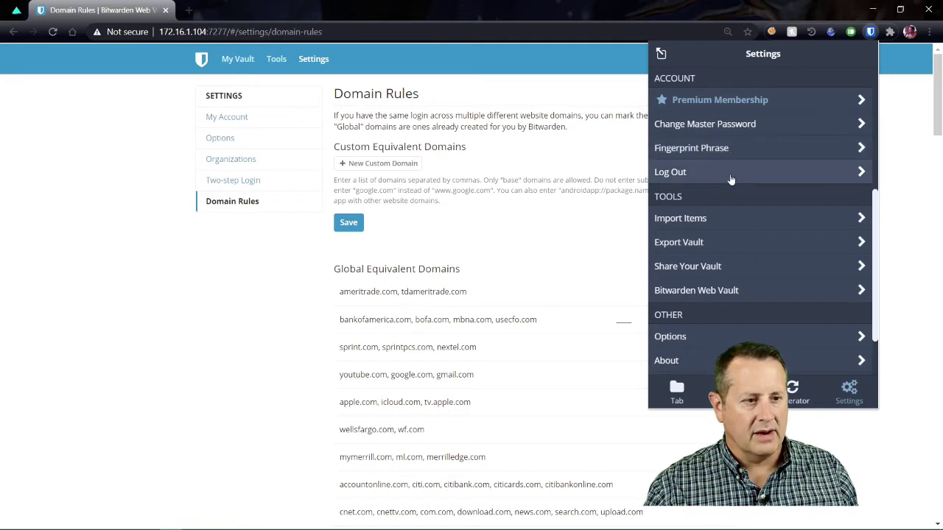
scroll(731, 179, "down", 2)
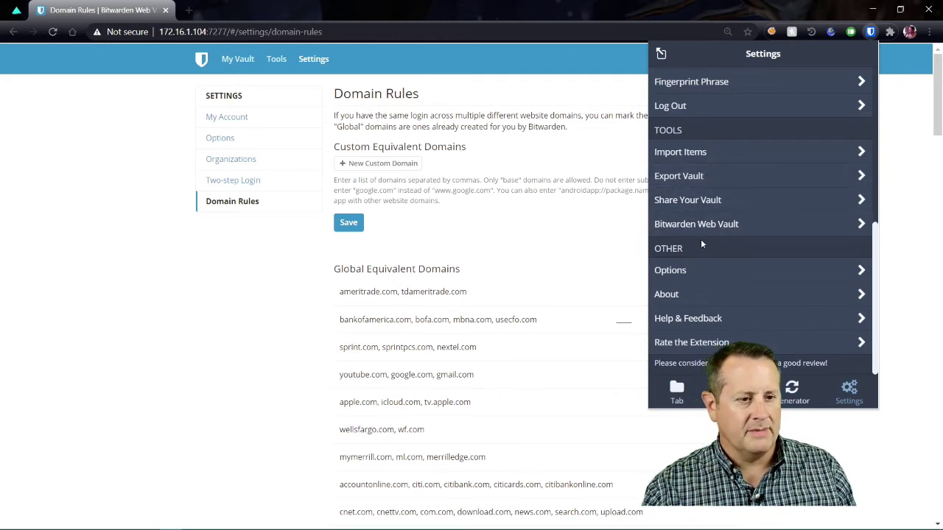
left_click(791, 270)
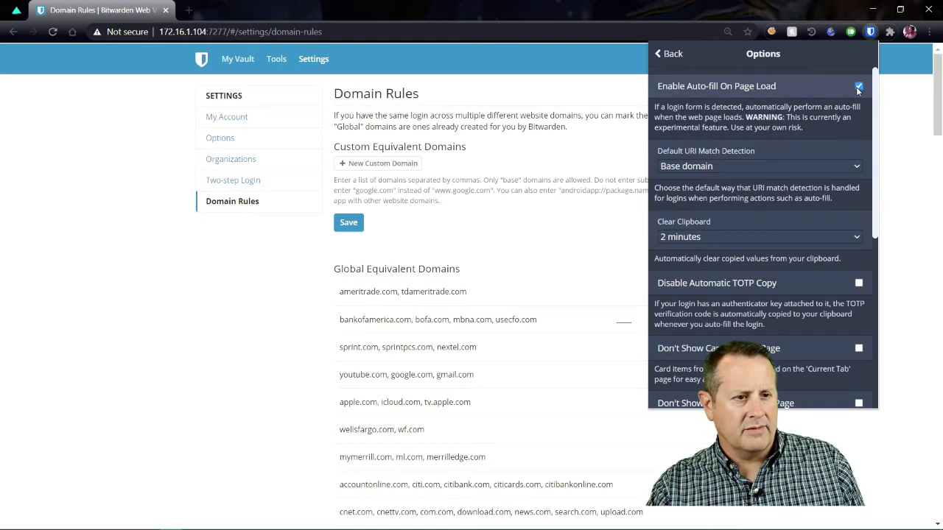
Step: Close the extension options and go to the Amazon site in a new tab
left_click(185, 391)
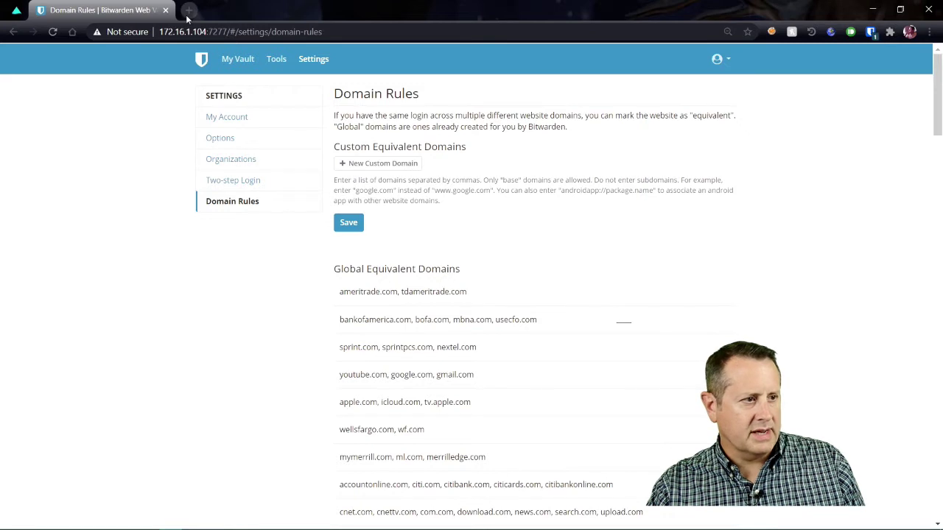
left_click(190, 11)
type("ama")
key("Return")
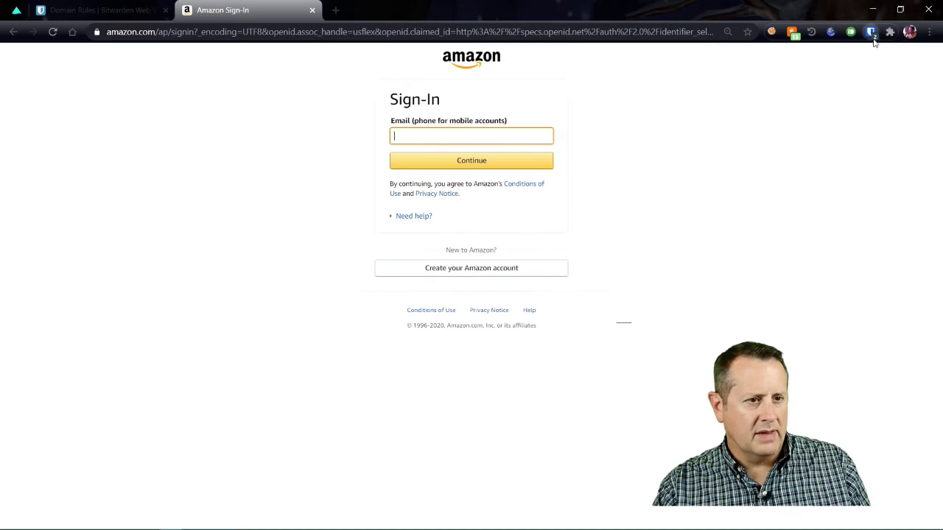
Step: Auto-fill Amazon sign-in from the saved Amazon login, then close the tab with Ctrl+W
left_click(871, 34)
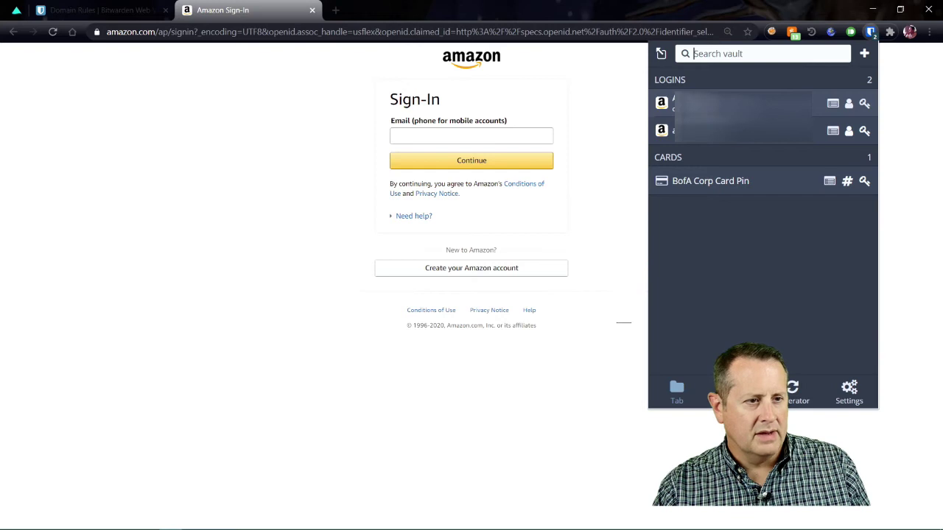
left_click(700, 100)
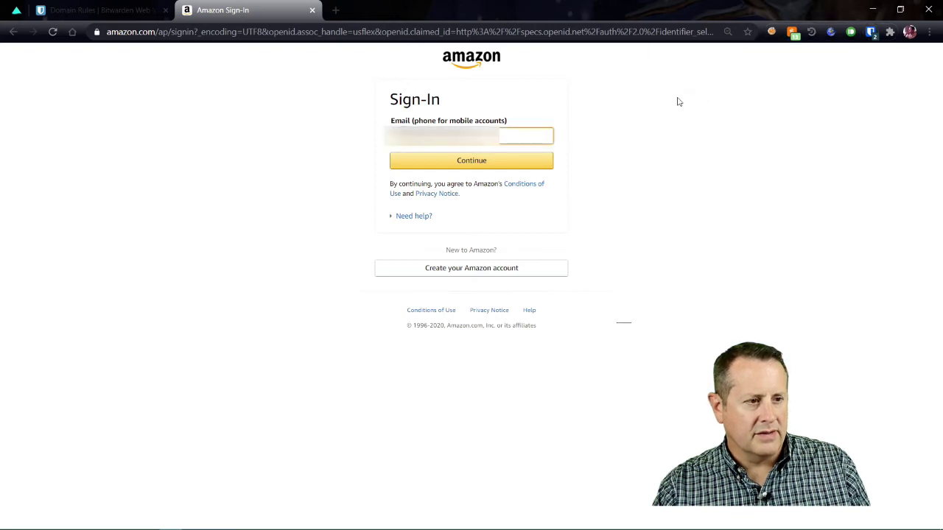
key("ctrl+w")
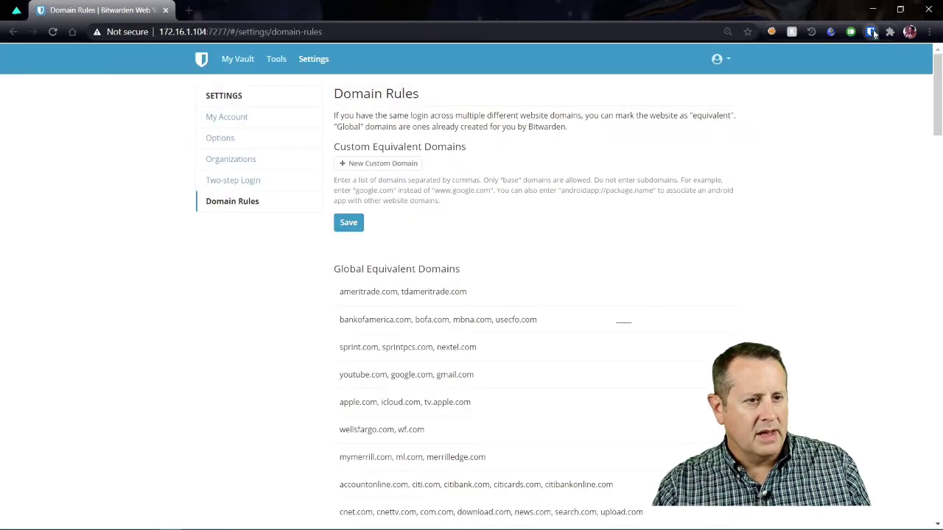
Step: In the extension's Options, enable Auto-fill On Page Load and open the Default URI Match Detection list
left_click(872, 32)
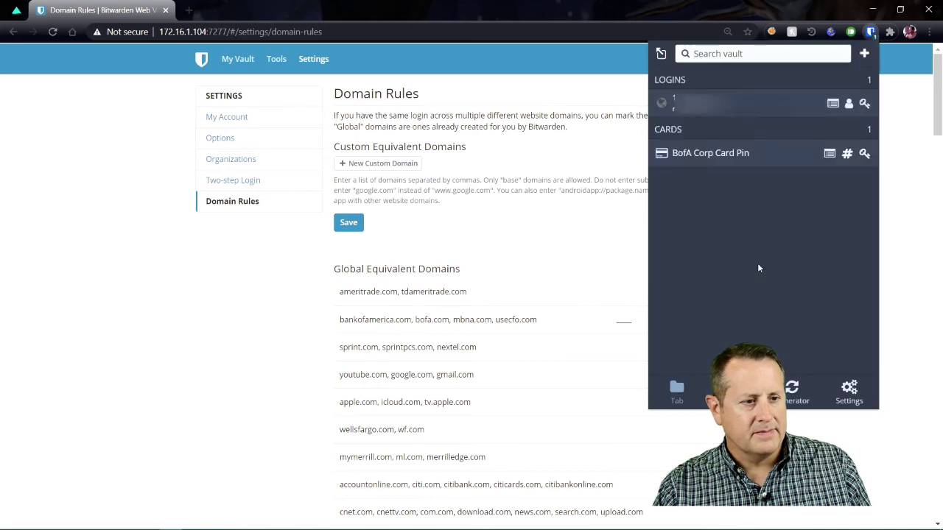
left_click(848, 389)
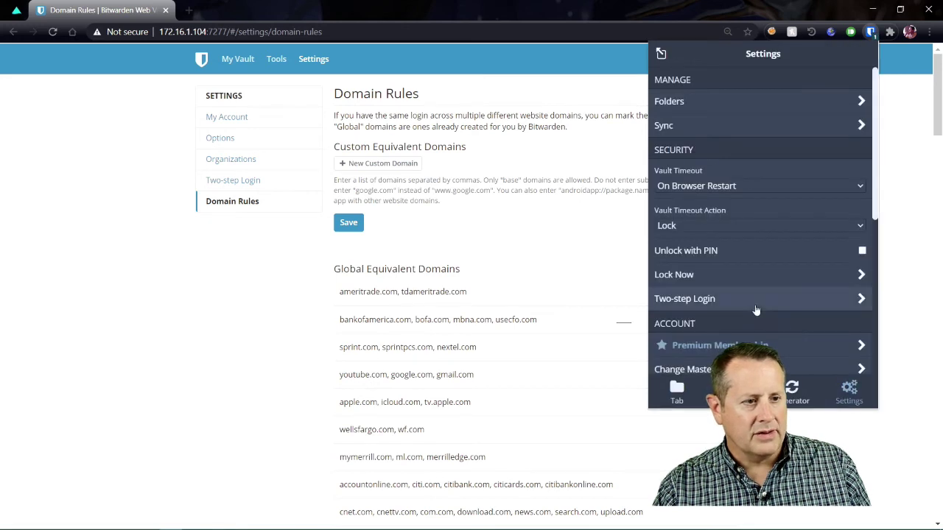
scroll(755, 310, "down", 4)
left_click(742, 338)
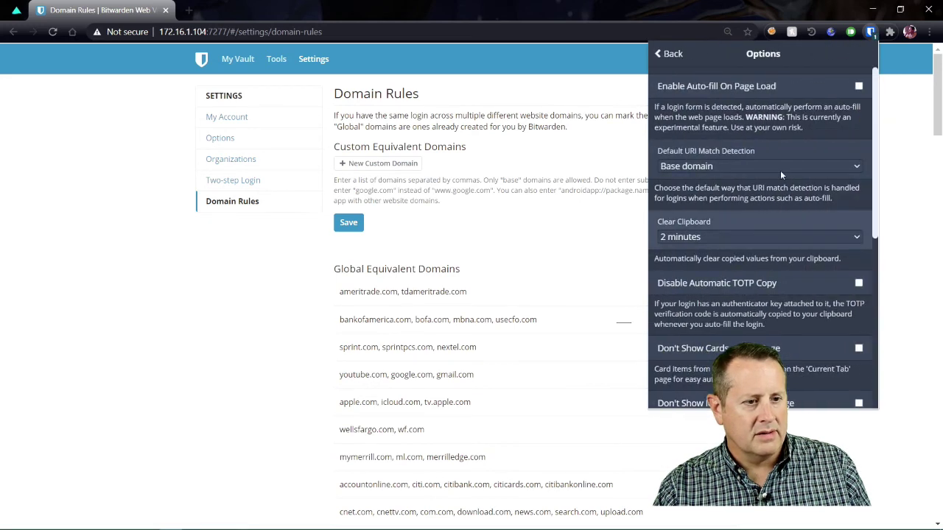
left_click(859, 87)
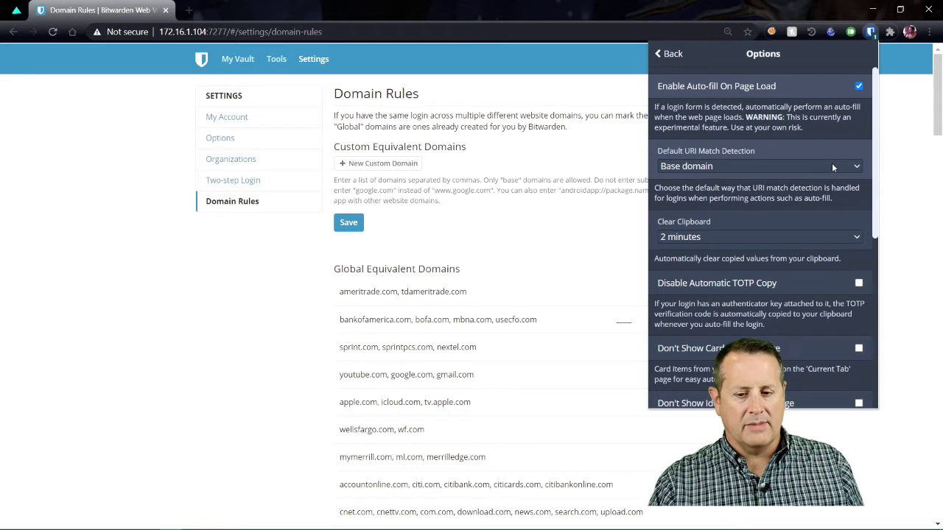
left_click(726, 166)
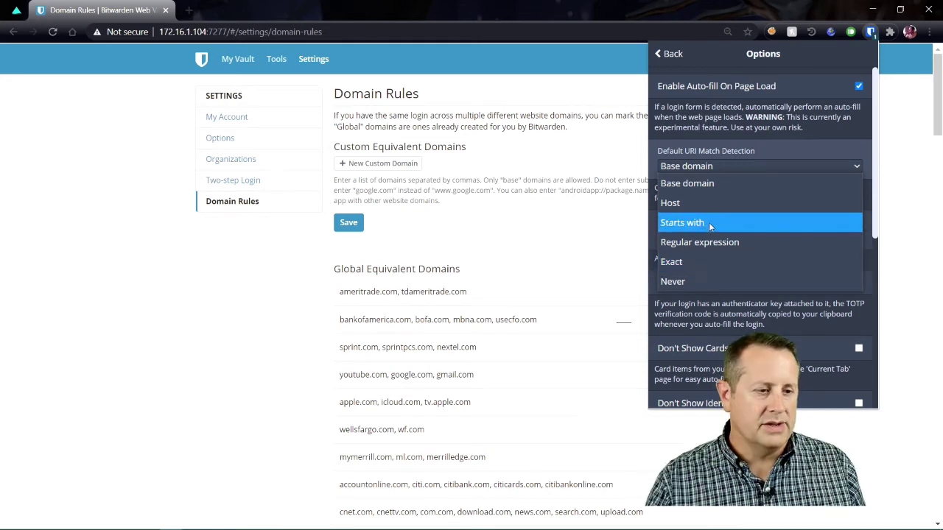
left_click(709, 187)
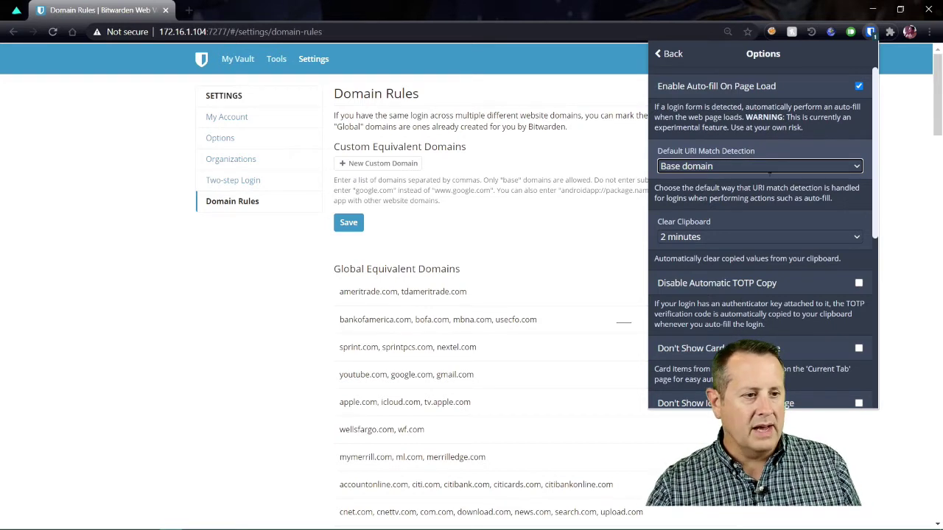
left_click(749, 236)
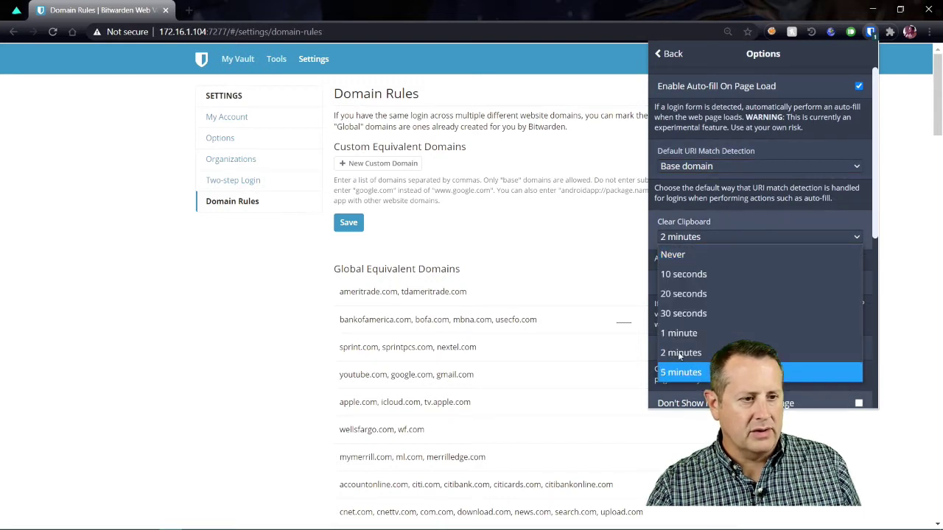
left_click(739, 235)
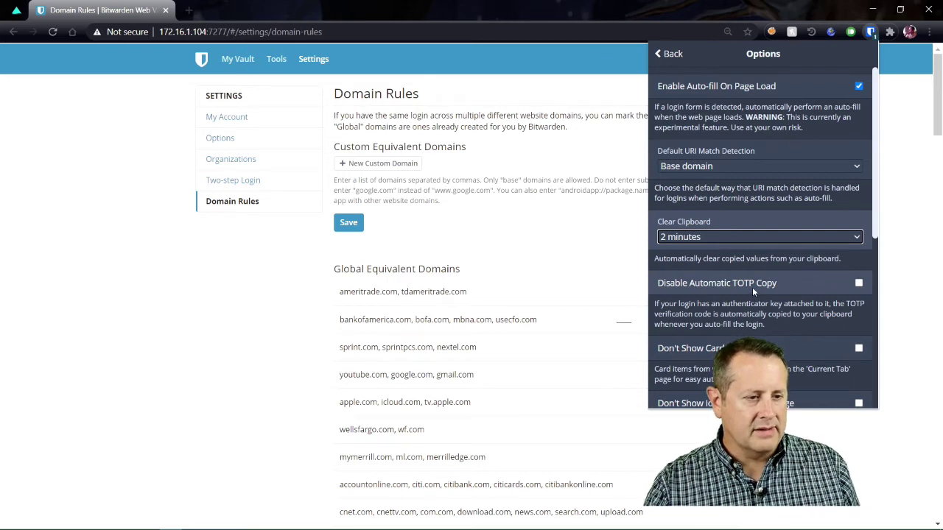
scroll(753, 288, "down", 2)
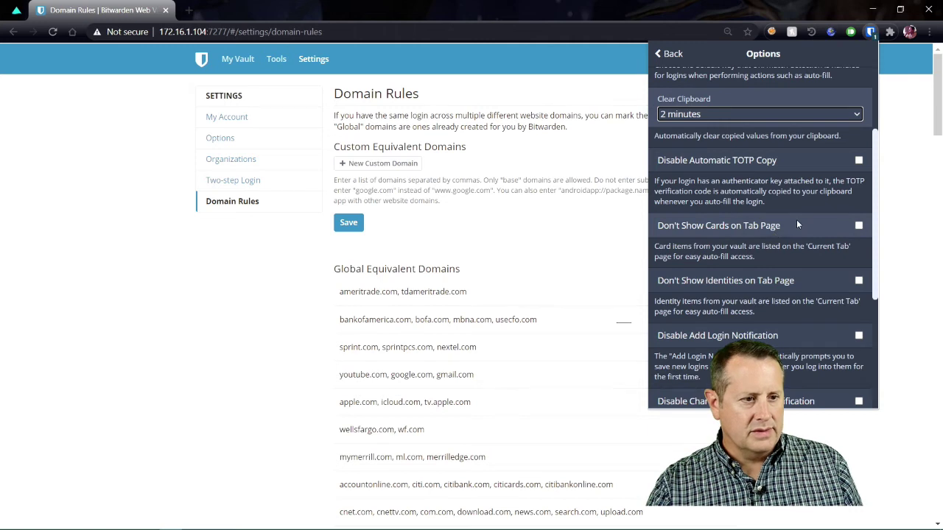
scroll(805, 223, "down", 2)
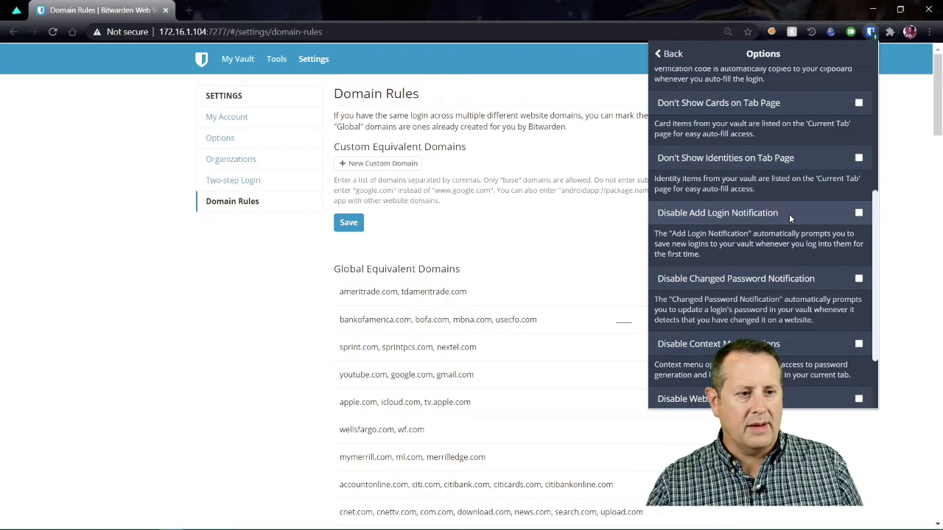
scroll(786, 217, "down", 2)
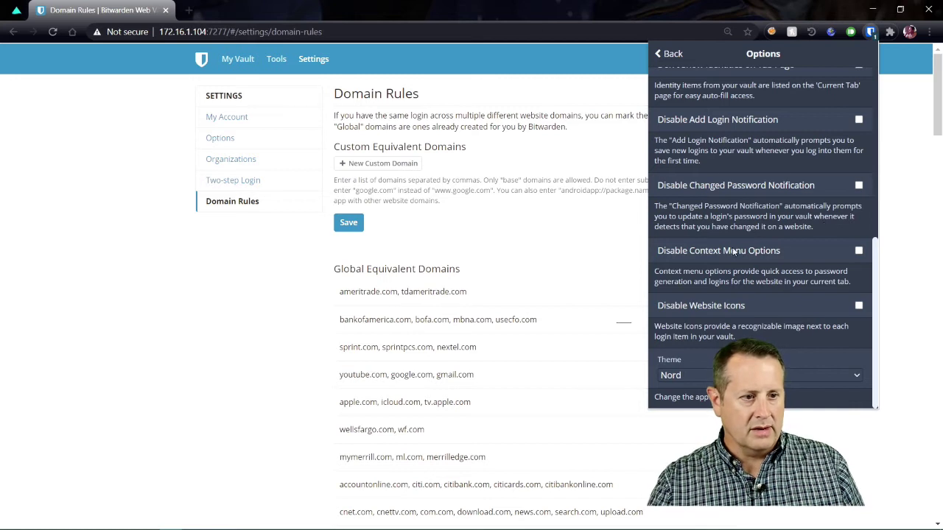
Step: Set the extension theme to Light, change it back to Nord, and close the options
left_click(810, 376)
left_click(766, 411)
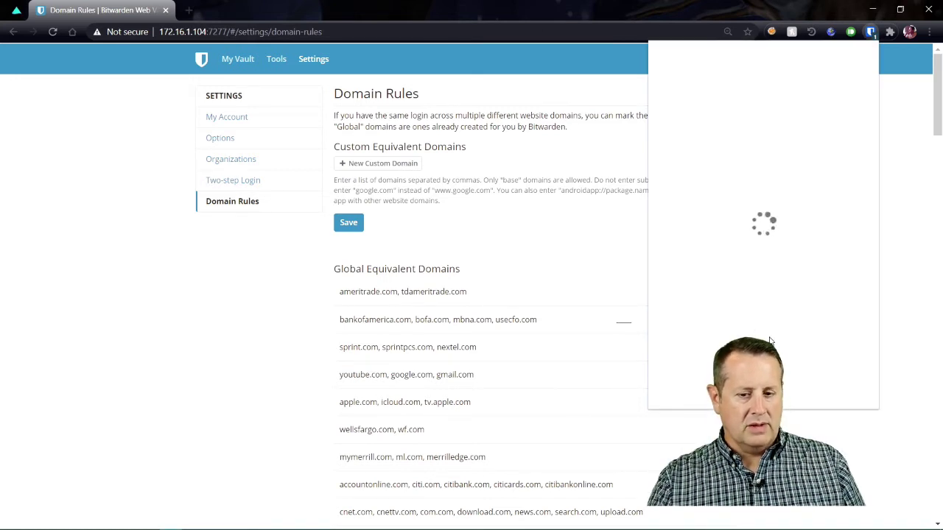
scroll(713, 351, "down", 4)
scroll(713, 352, "down", 2)
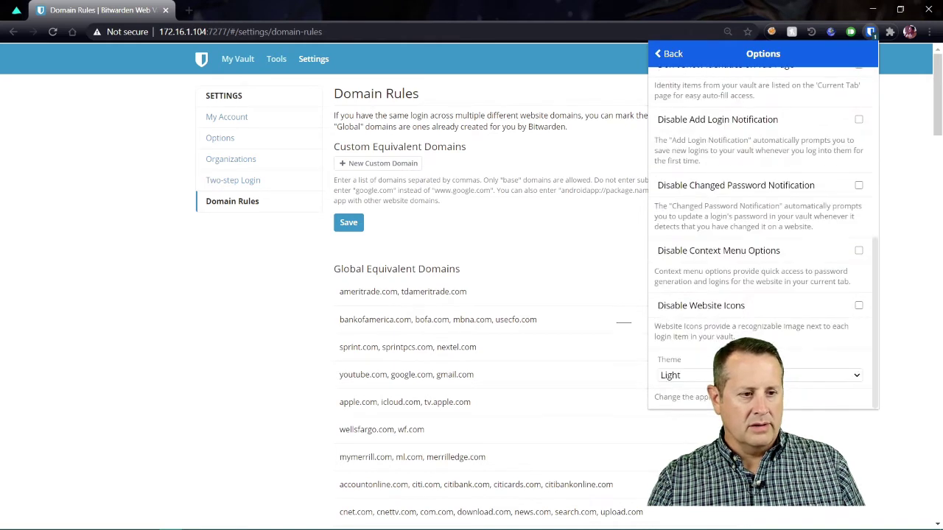
left_click(766, 376)
left_click(767, 449)
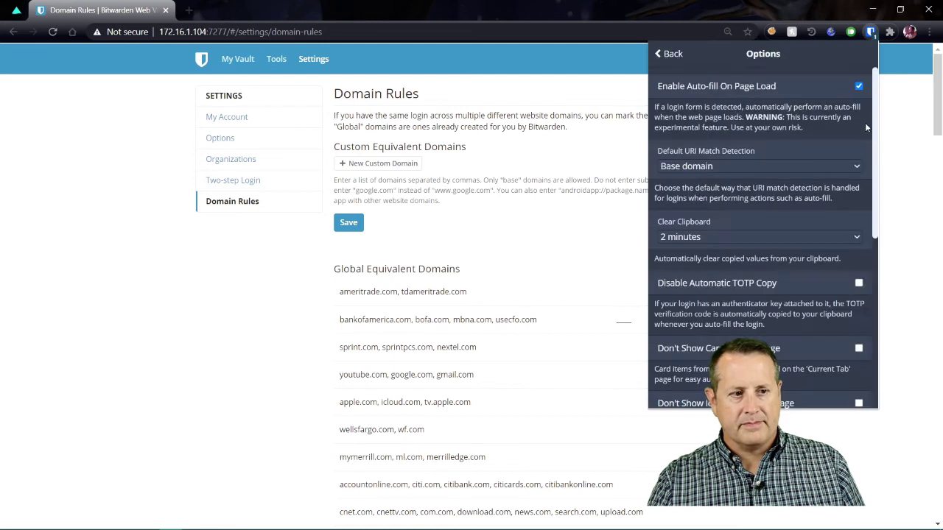
left_click(232, 364)
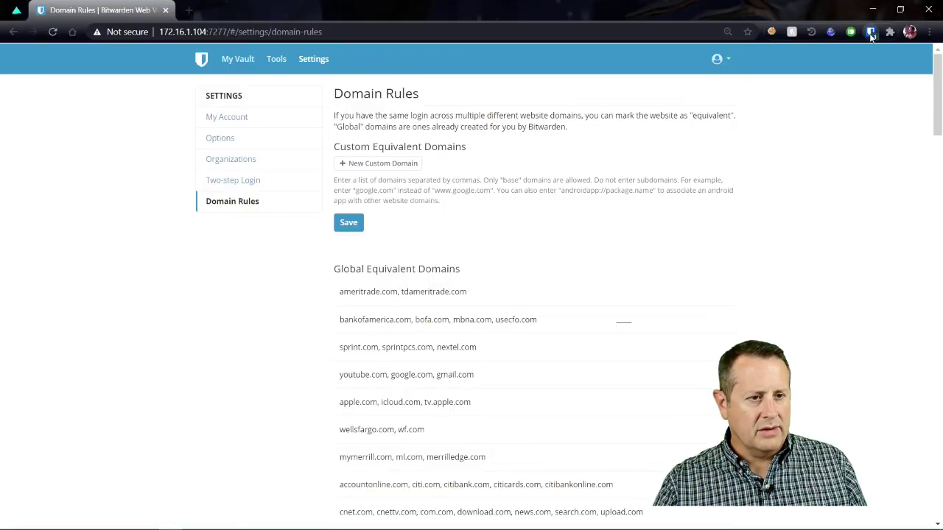
Step: Search the vault for 'fa', delete the fourth matching login, and close the extension
left_click(872, 34)
type("fa")
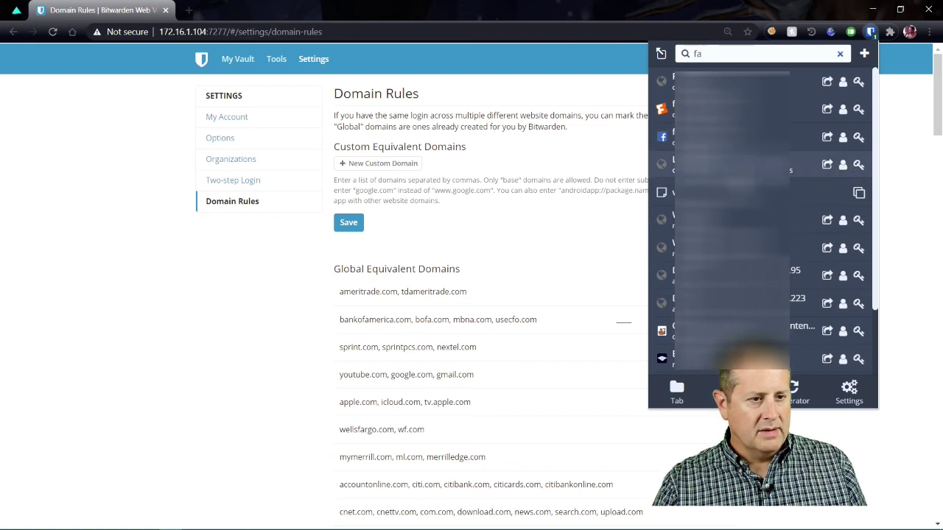
left_click(737, 171)
scroll(701, 381, "down", 3)
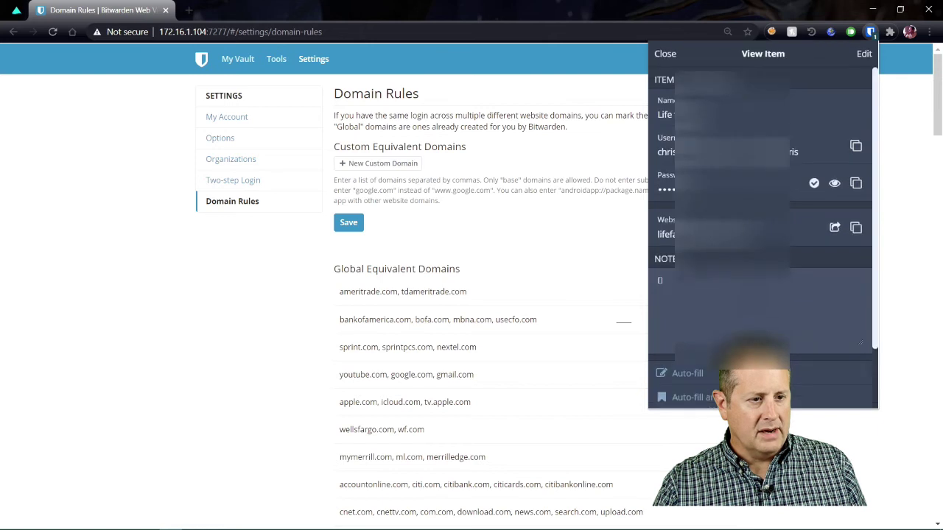
left_click(701, 381)
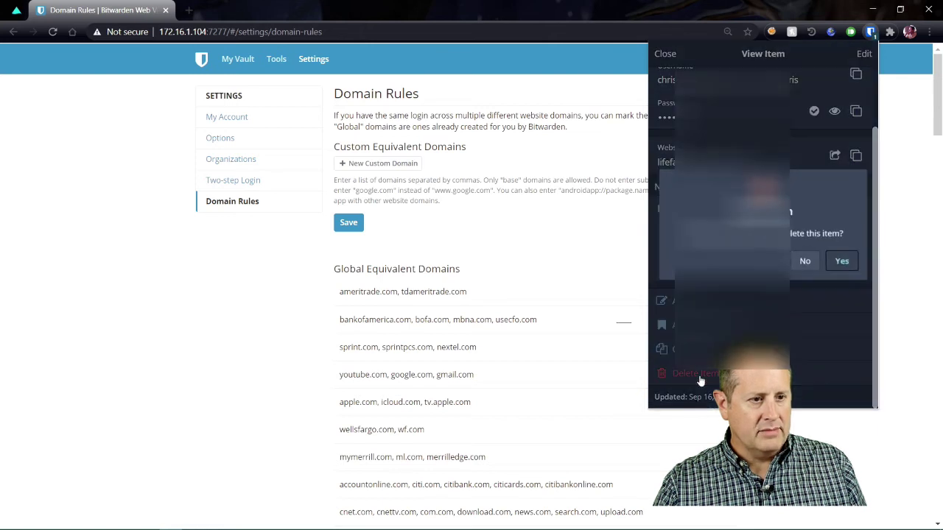
left_click(845, 266)
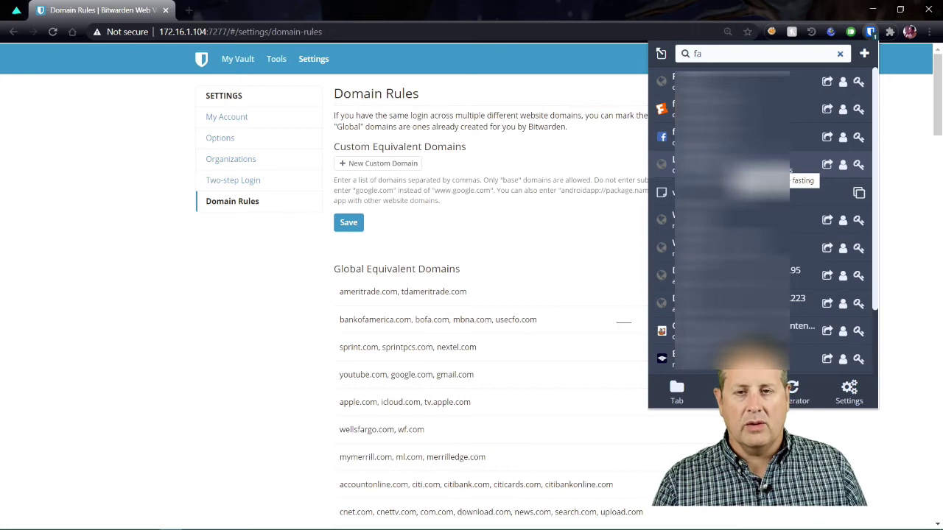
left_click(170, 384)
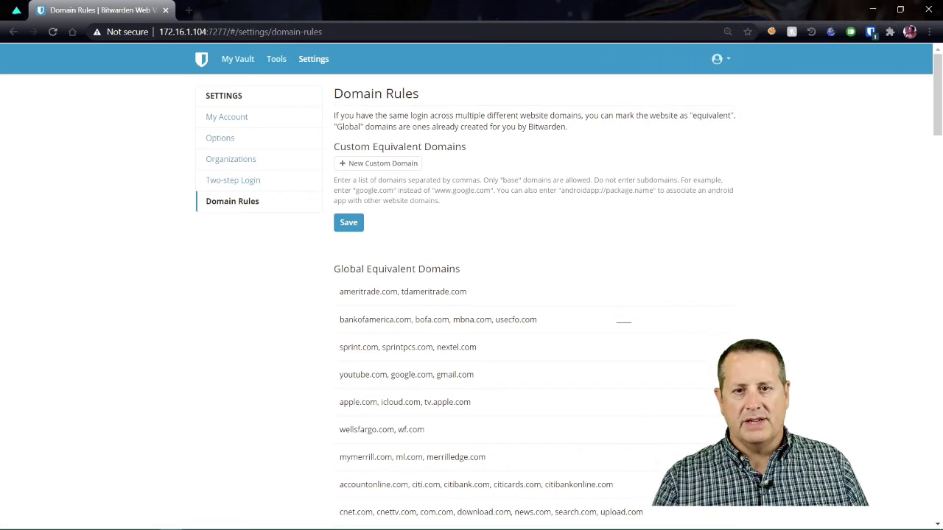